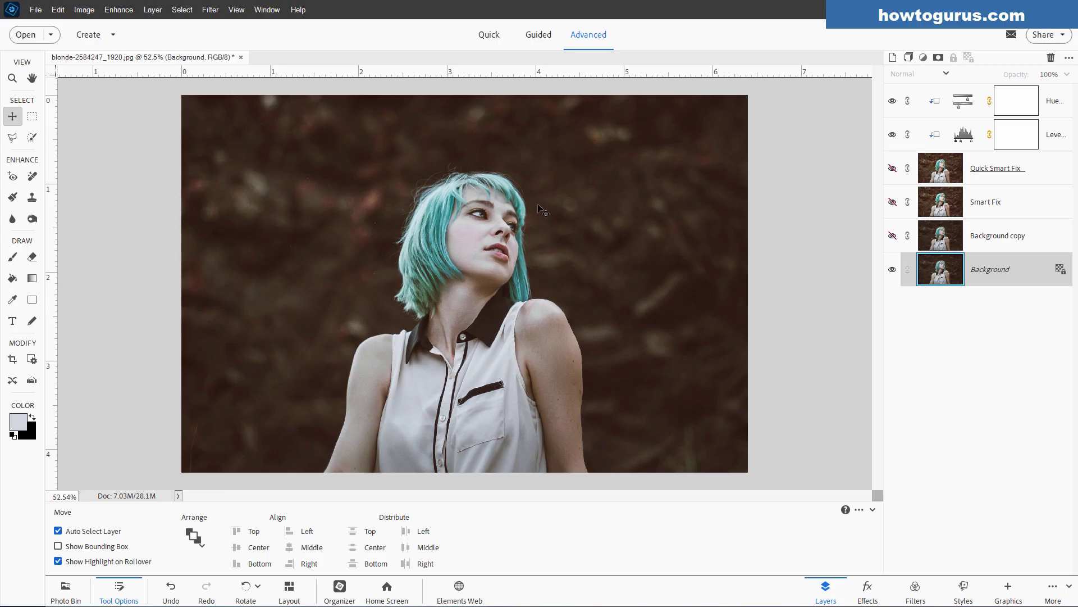
- Toggle the Quick Smart Fix layer's visibility on and off to compare its result
{"action": "left_click", "coordinate": [893, 168]}
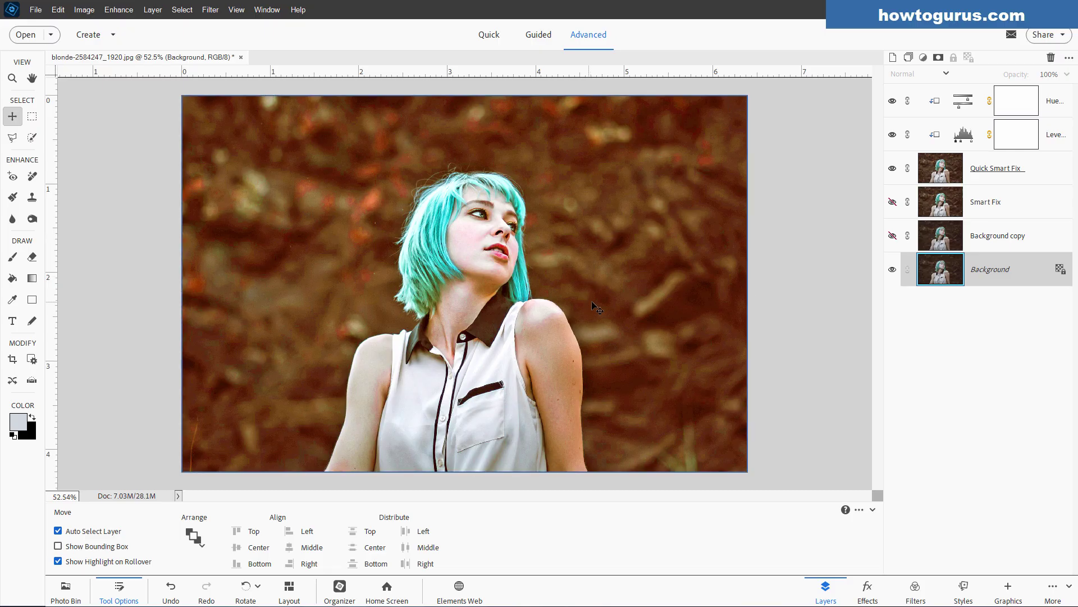
{"action": "left_click", "coordinate": [893, 202]}
{"action": "left_click", "coordinate": [892, 168]}
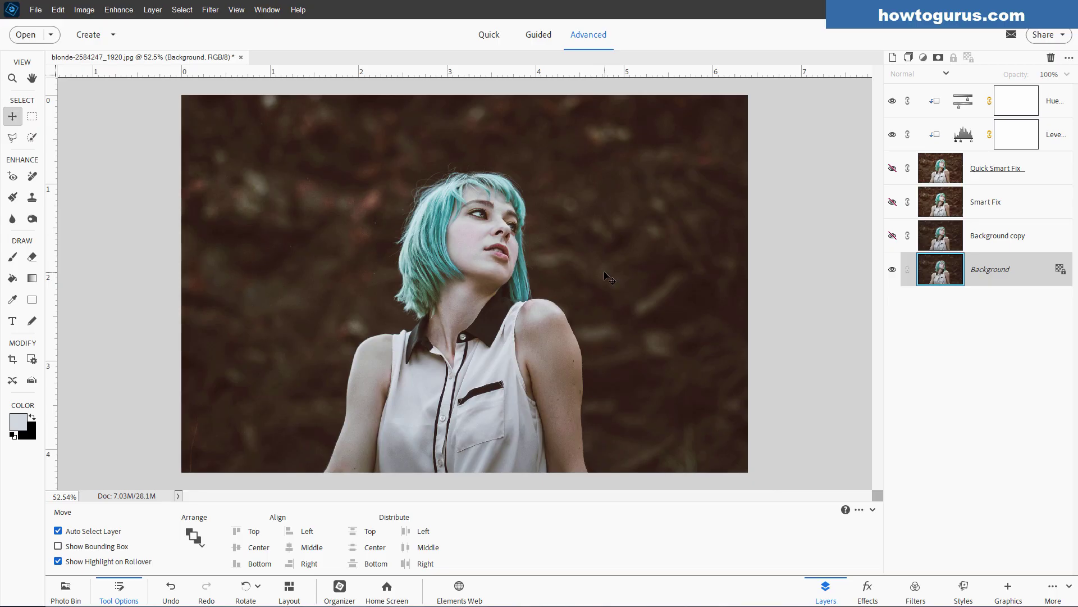
- Delete all layers from Hue/Saturation down to Background copy
{"action": "left_click", "coordinate": [977, 100]}
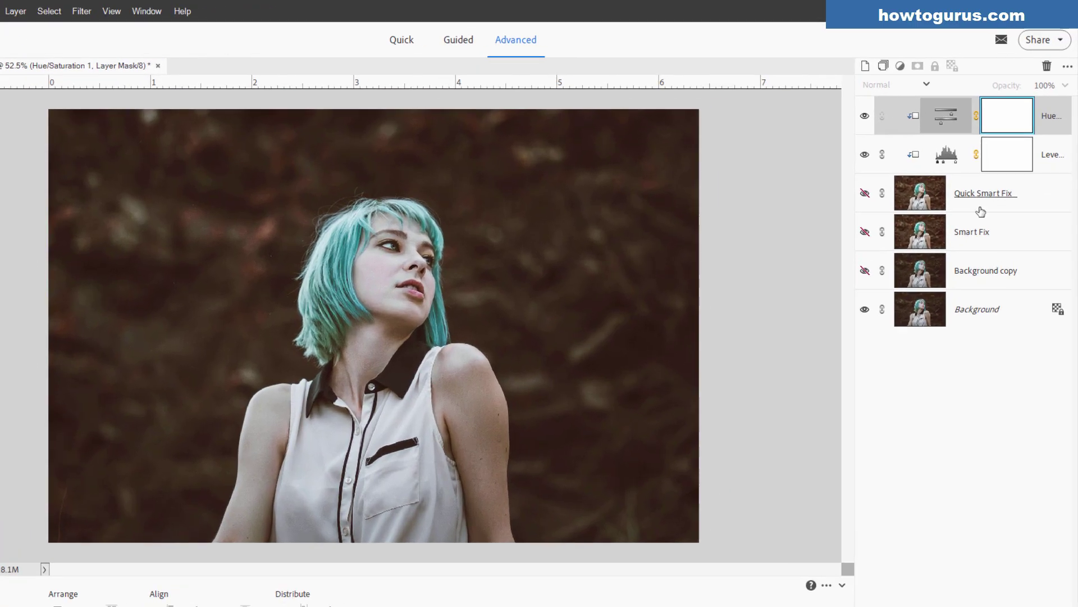
{"action": "left_click", "coordinate": [987, 342], "text": "shift"}
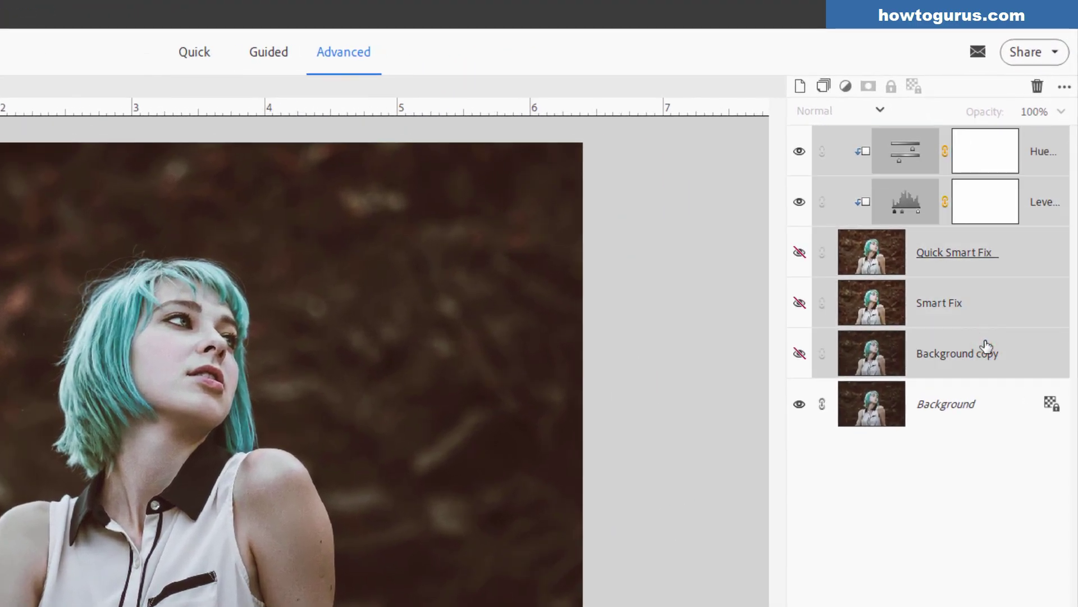
{"action": "key", "text": "Delete"}
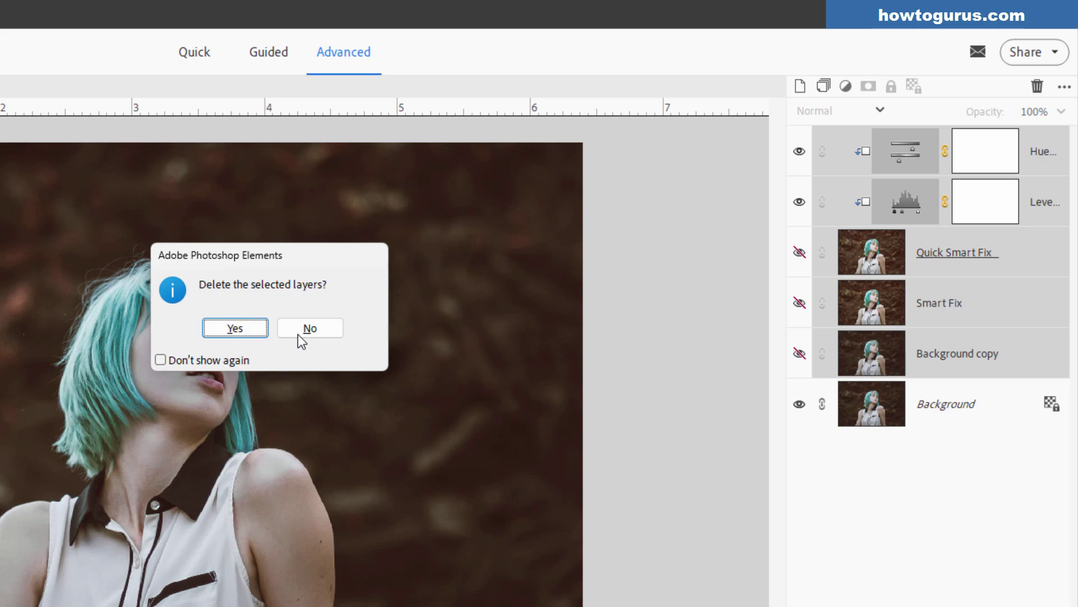
{"action": "left_click", "coordinate": [234, 327]}
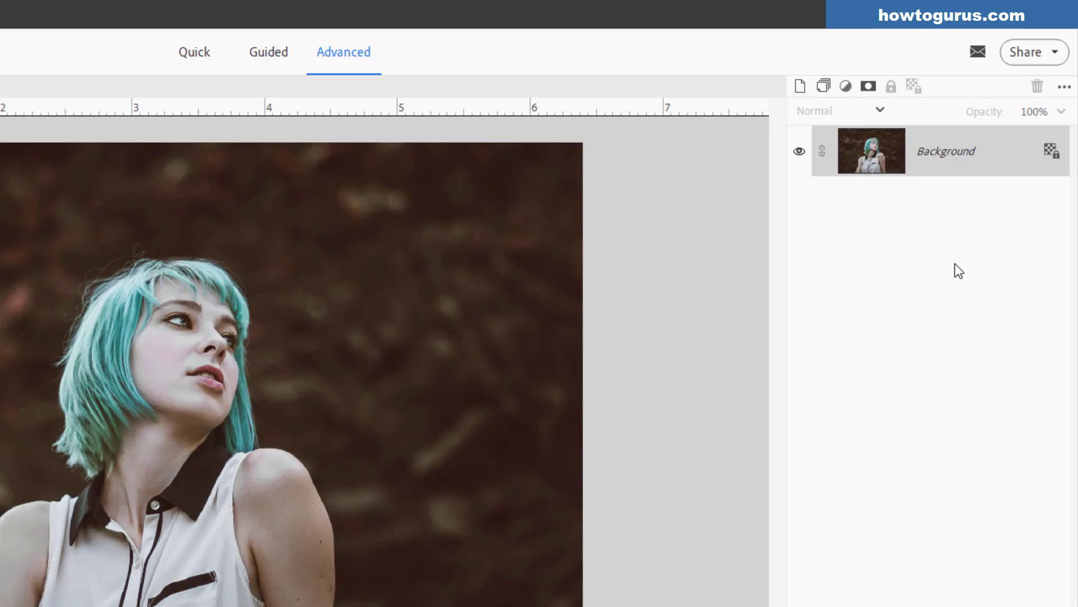
- Duplicate the Background layer as Background copy and hide the original Background
{"action": "right_click", "coordinate": [942, 158]}
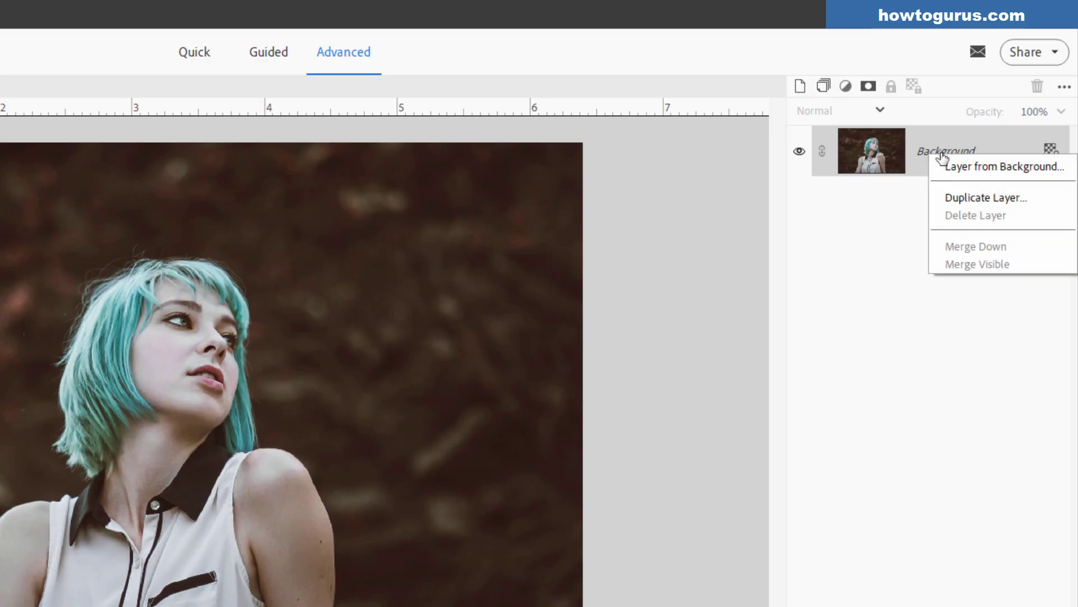
{"action": "left_click", "coordinate": [961, 196]}
{"action": "left_click", "coordinate": [438, 272]}
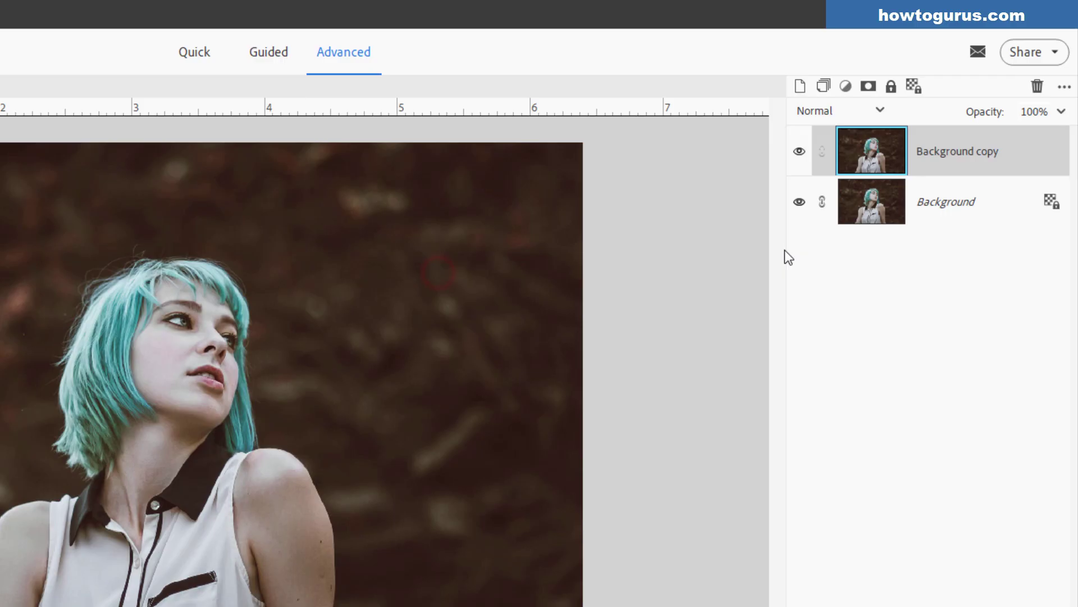
{"action": "left_click", "coordinate": [799, 202]}
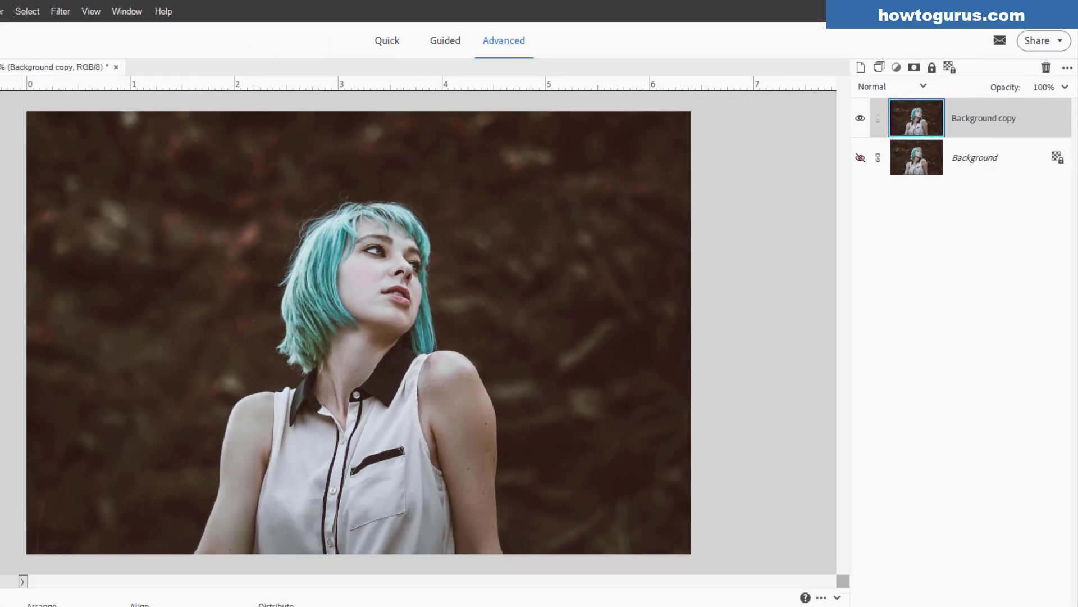
- Look through the Enhance menu, then go from Guided to Quick mode to show Quick Actions
{"action": "left_click", "coordinate": [118, 9]}
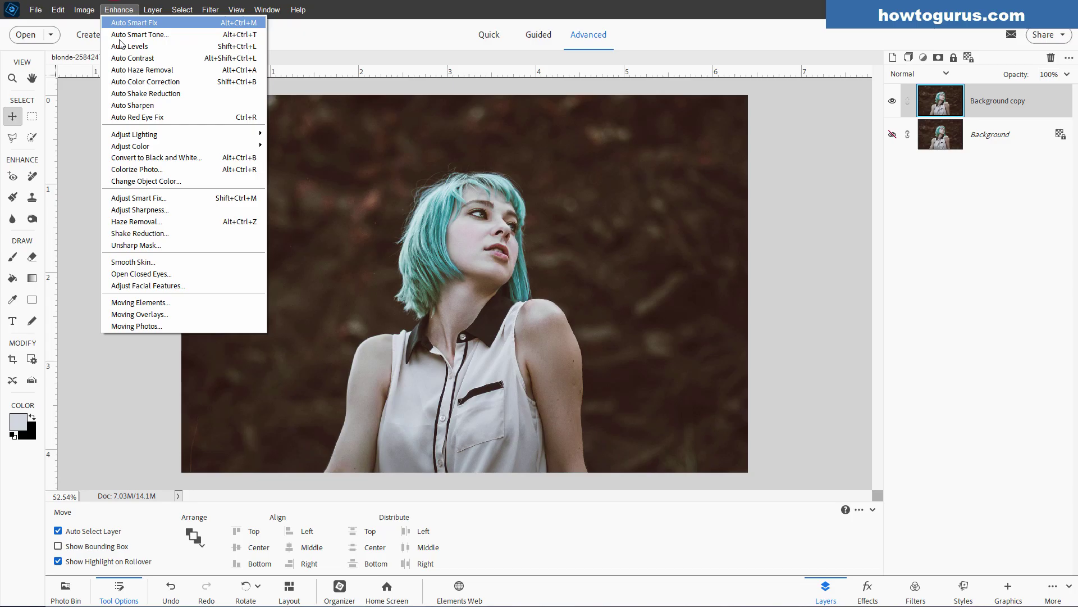
{"action": "mouse_move", "coordinate": [148, 145]}
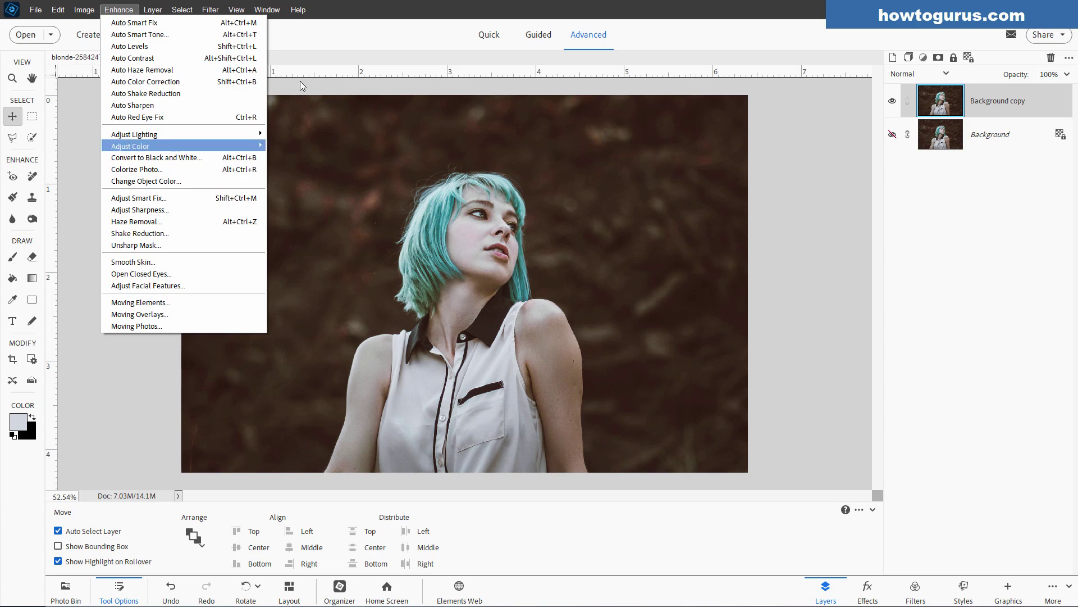
{"action": "left_click", "coordinate": [535, 35]}
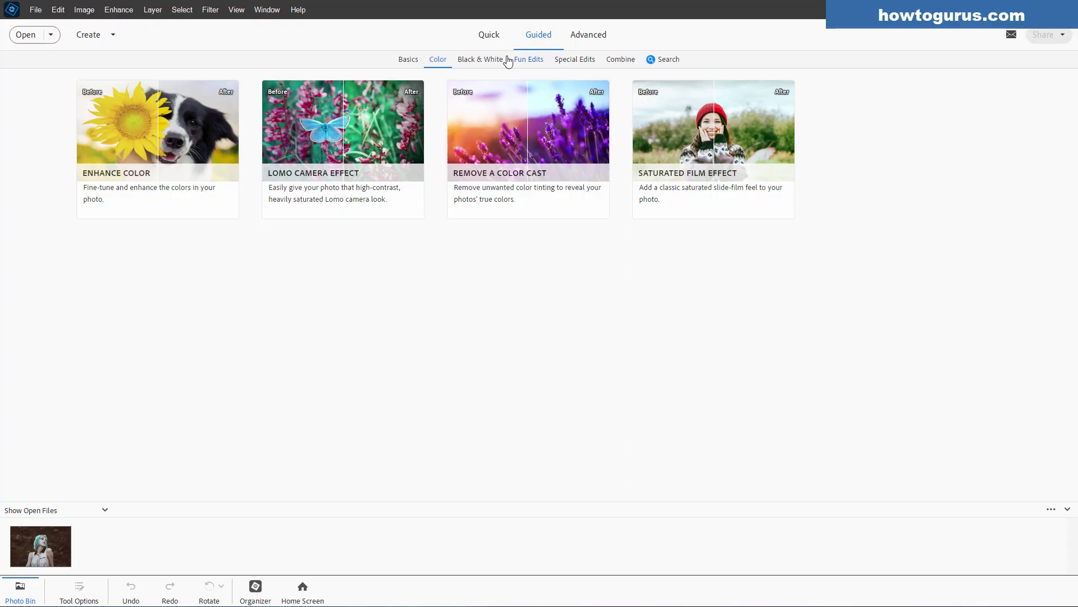
{"action": "left_click", "coordinate": [489, 34]}
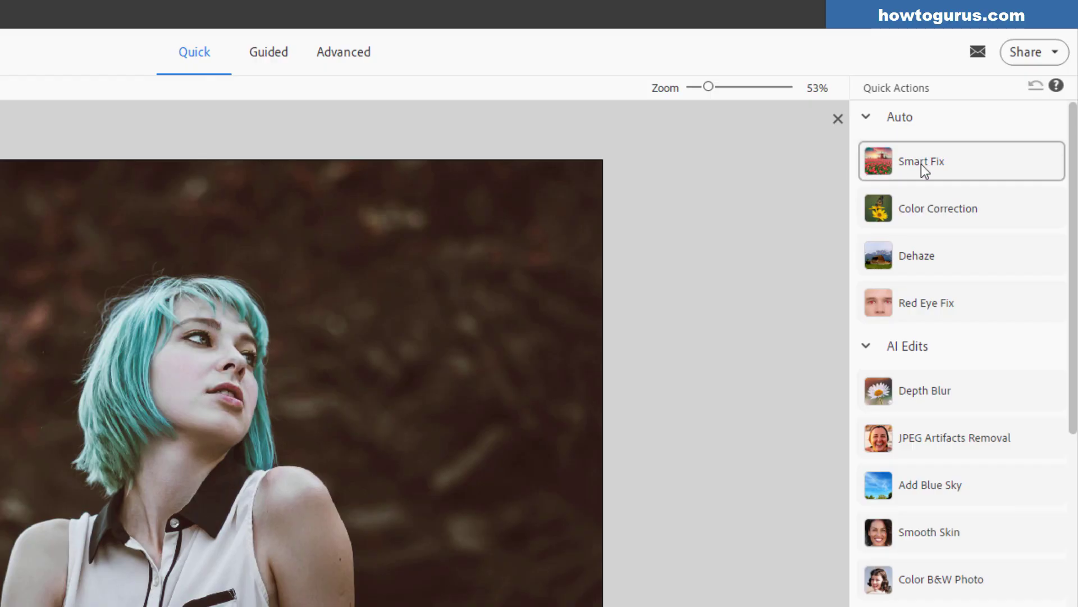
- Apply Smart Fix and fine-tune its Fix Amount to about 44%
{"action": "left_click", "coordinate": [921, 164]}
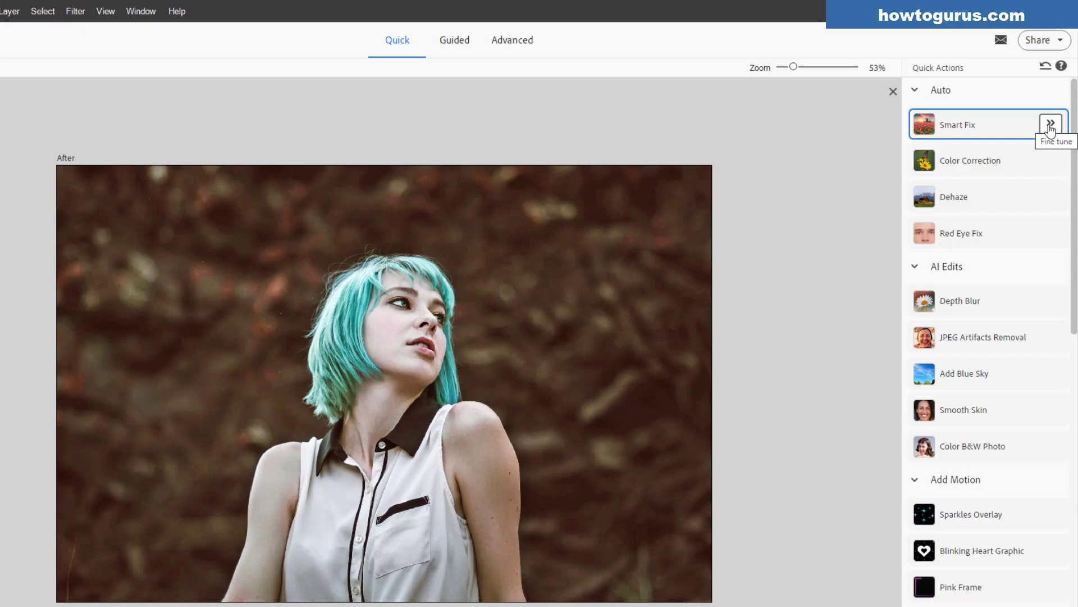
{"action": "left_click", "coordinate": [1051, 125]}
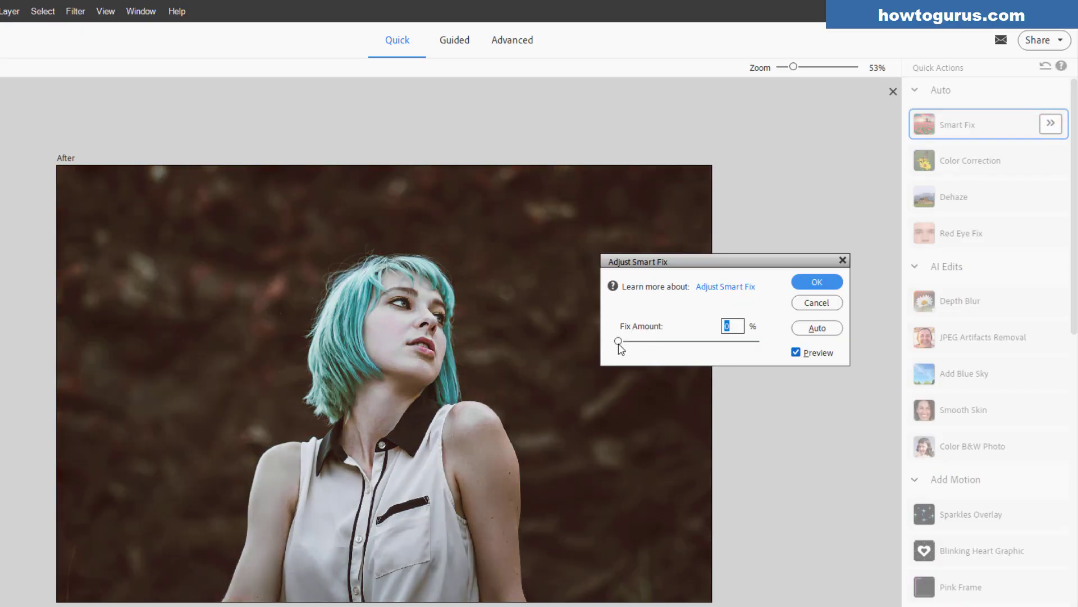
{"action": "left_click_drag", "start_coordinate": [619, 343], "coordinate": [681, 342]}
{"action": "left_click", "coordinate": [828, 332]}
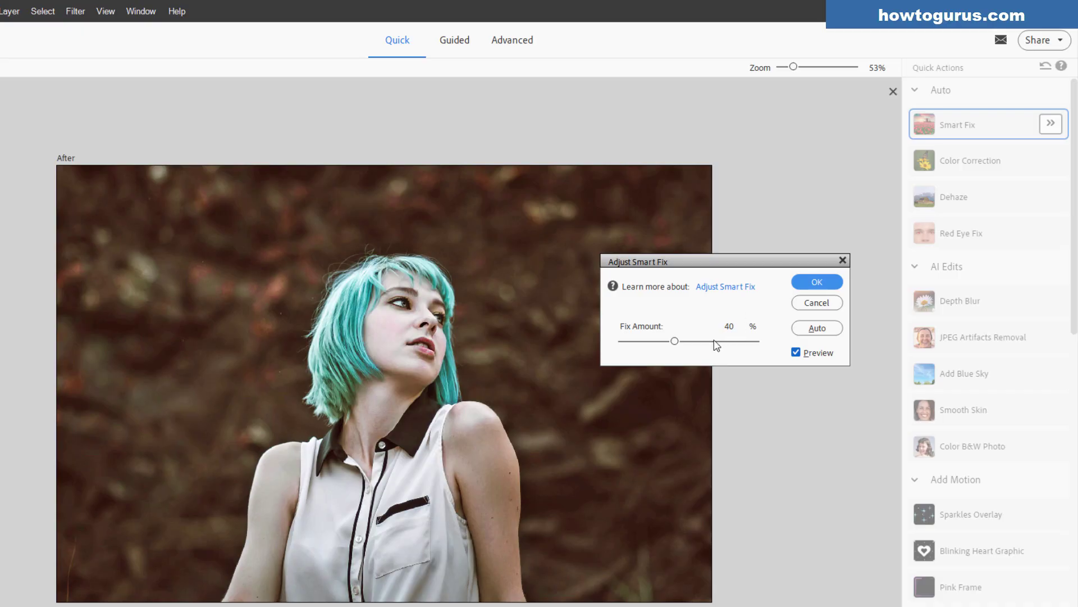
{"action": "left_click_drag", "start_coordinate": [676, 342], "coordinate": [684, 341]}
{"action": "left_click", "coordinate": [817, 281]}
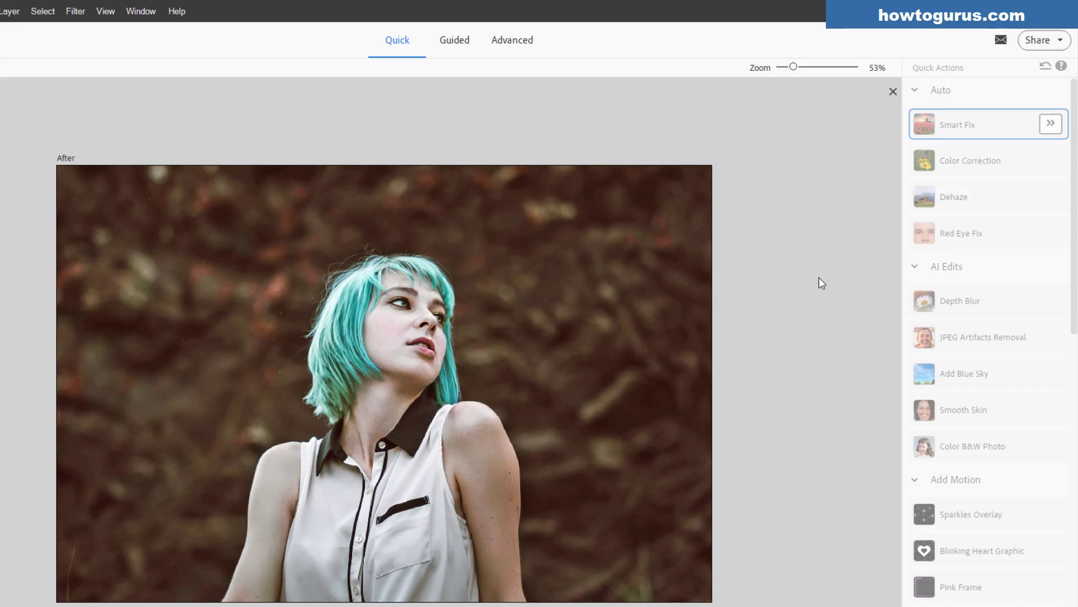
- Return to Advanced mode and toggle Layer 1 off and on to compare the Smart Fix result
{"action": "left_click", "coordinate": [515, 41]}
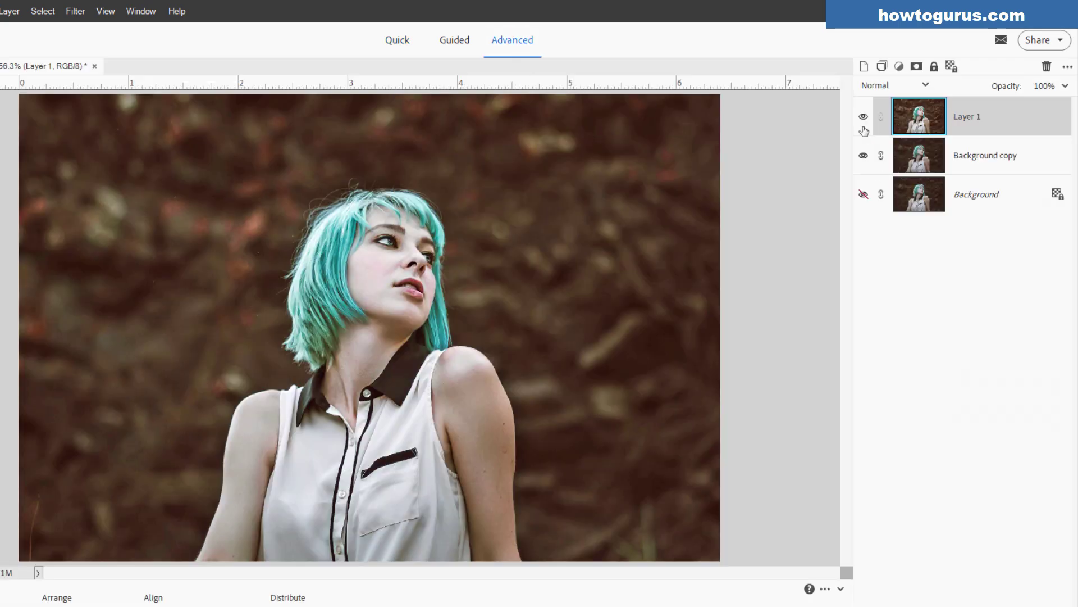
{"action": "left_click", "coordinate": [863, 116]}
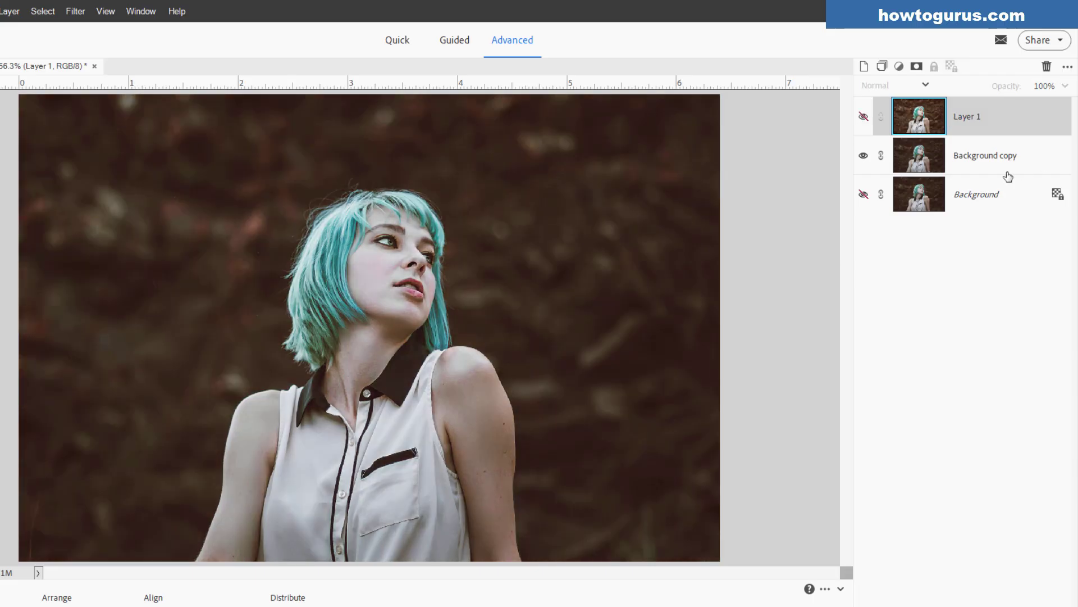
{"action": "left_click", "coordinate": [864, 118]}
{"action": "left_click", "coordinate": [865, 118]}
{"action": "left_click", "coordinate": [864, 118]}
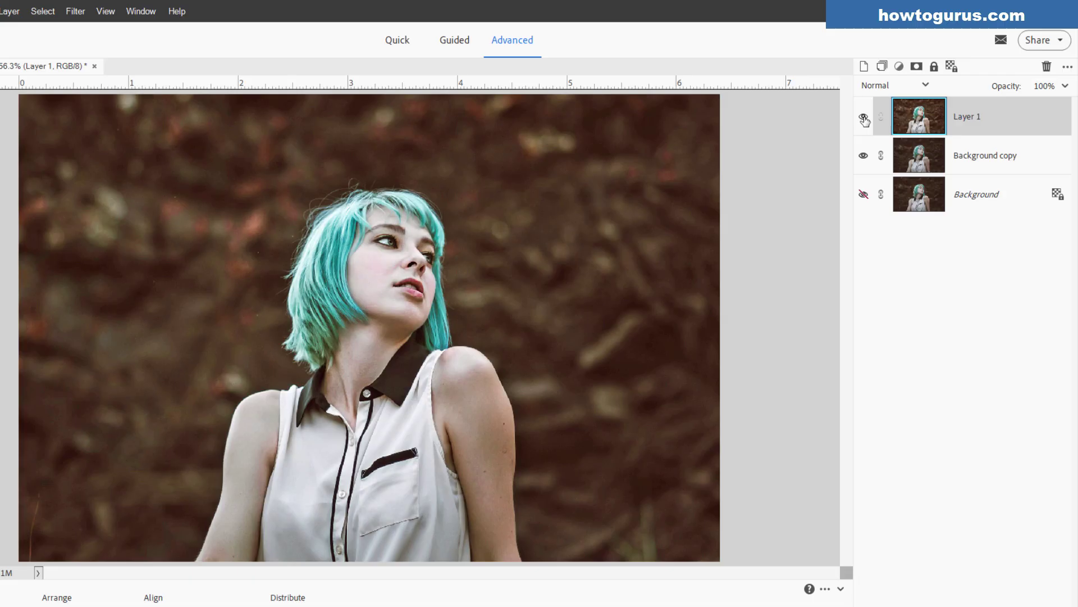
{"action": "left_click", "coordinate": [864, 118]}
{"action": "left_click", "coordinate": [864, 119]}
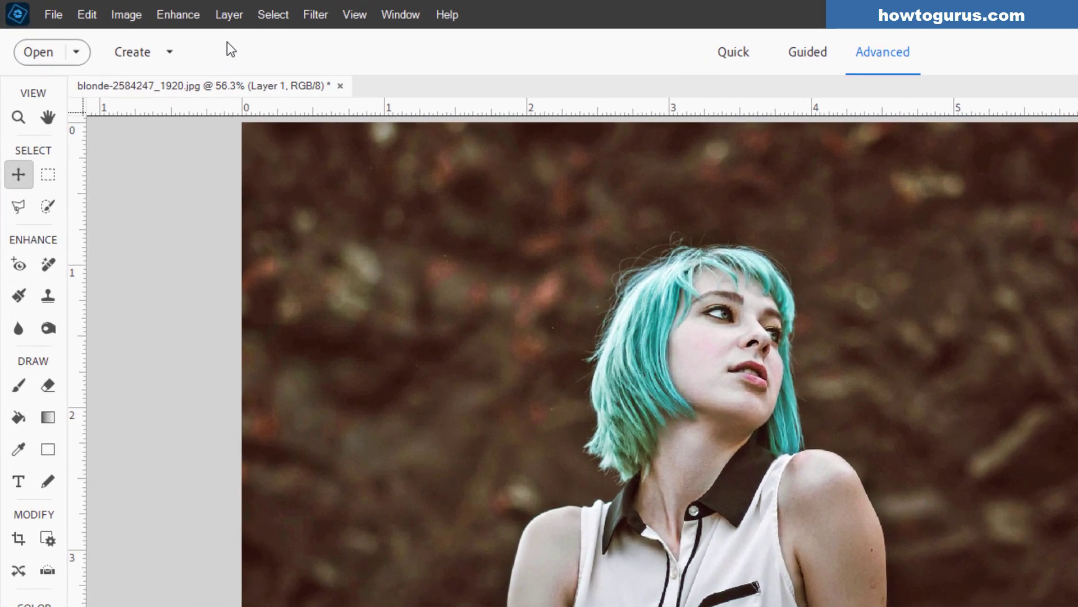
- Add a Levels adjustment layer clipped to Layer 1
{"action": "left_click", "coordinate": [229, 15]}
{"action": "left_click", "coordinate": [275, 151]}
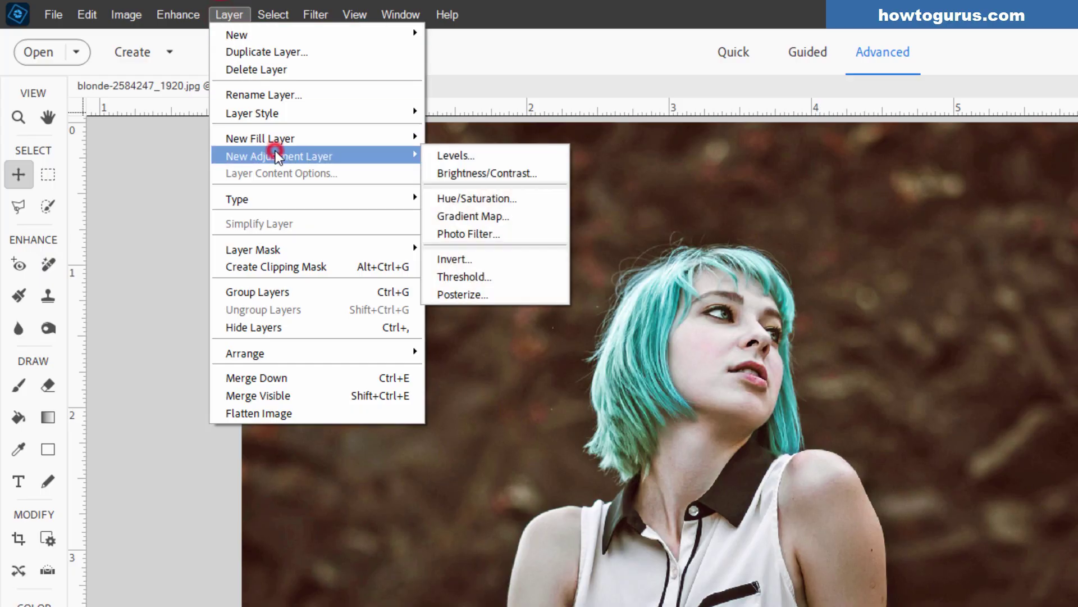
{"action": "left_click", "coordinate": [492, 155]}
{"action": "left_click", "coordinate": [680, 310]}
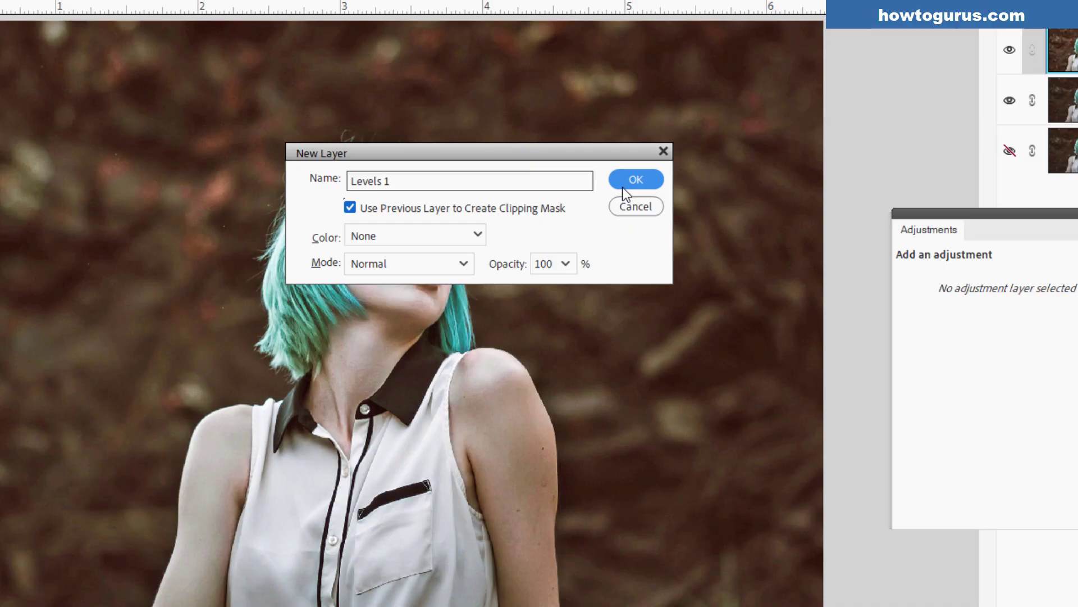
{"action": "left_click", "coordinate": [624, 186]}
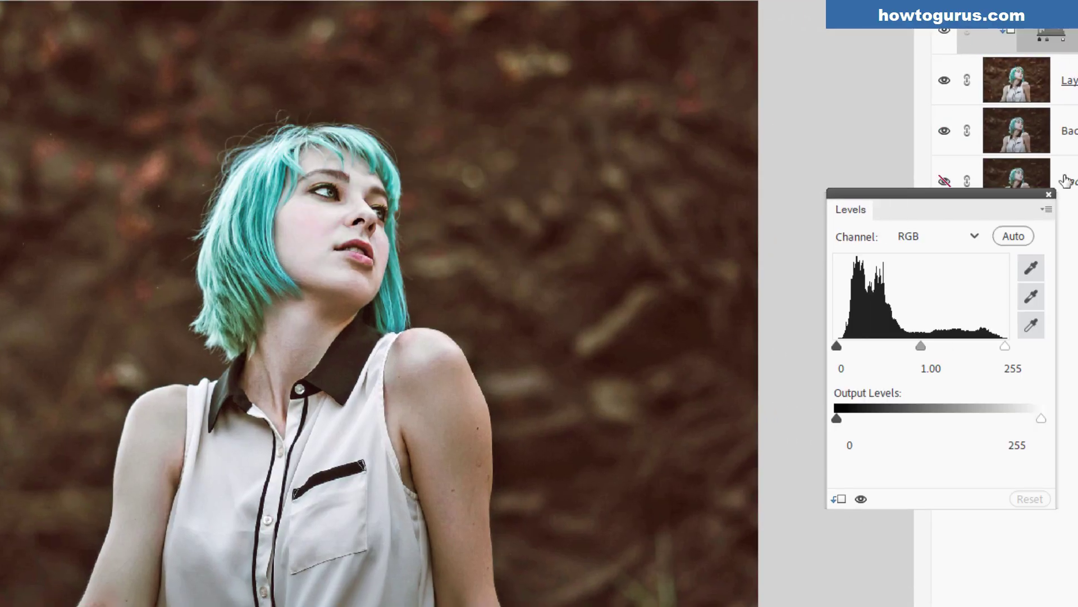
- Set the Levels inputs to 11, 1.18 and 247 on the RGB channel, then close the settings
{"action": "left_click_drag", "start_coordinate": [914, 194], "coordinate": [673, 163]}
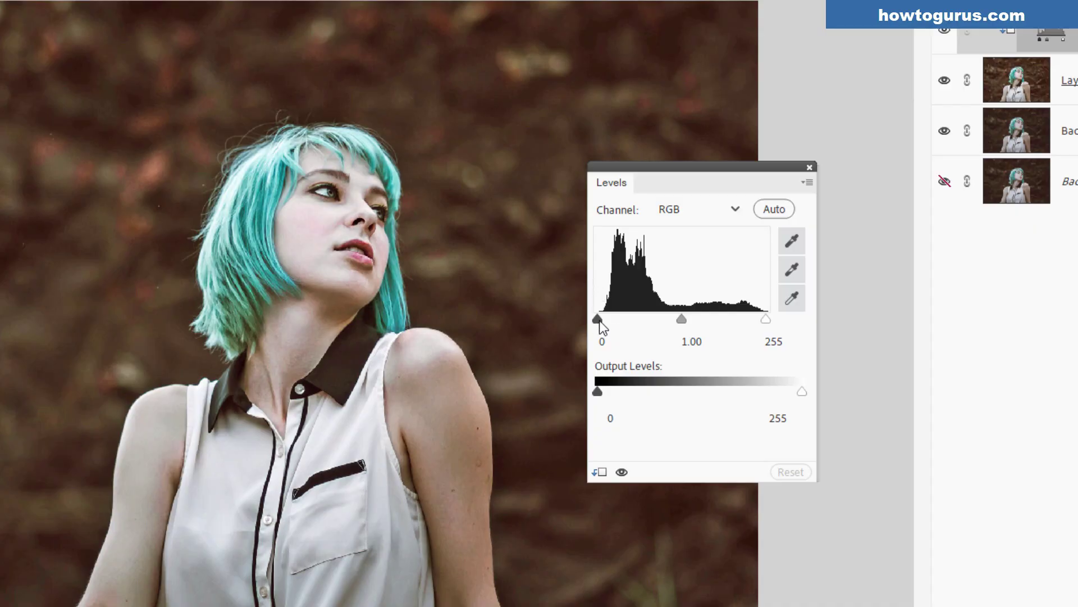
{"action": "left_click_drag", "start_coordinate": [599, 320], "coordinate": [607, 315]}
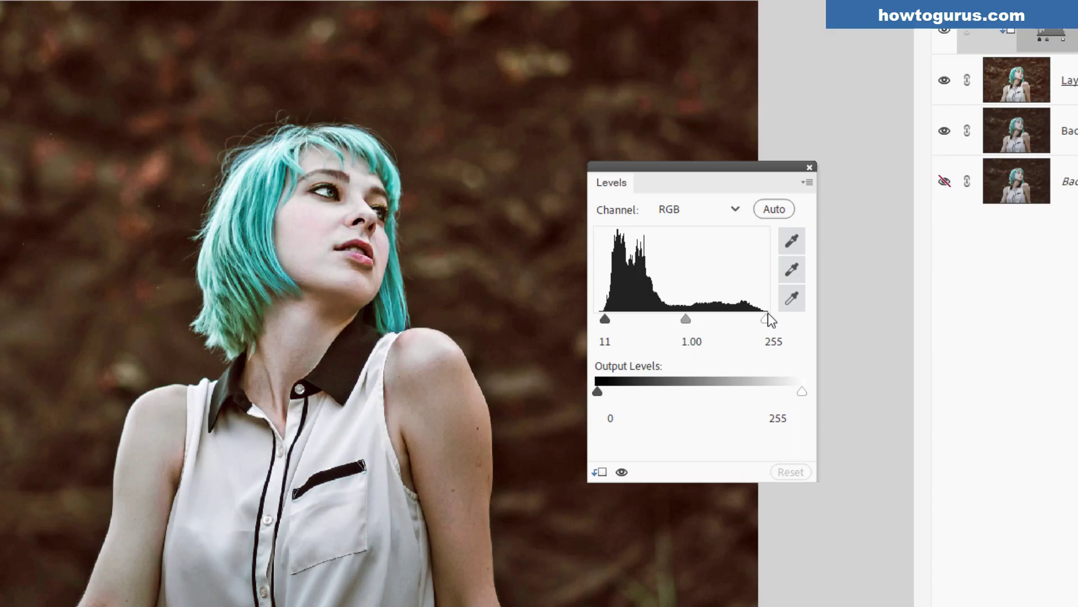
{"action": "mouse_move", "coordinate": [764, 320]}
{"action": "left_mouse_down"}
{"action": "mouse_move", "coordinate": [726, 318]}
{"action": "mouse_move", "coordinate": [761, 318]}
{"action": "left_mouse_up"}
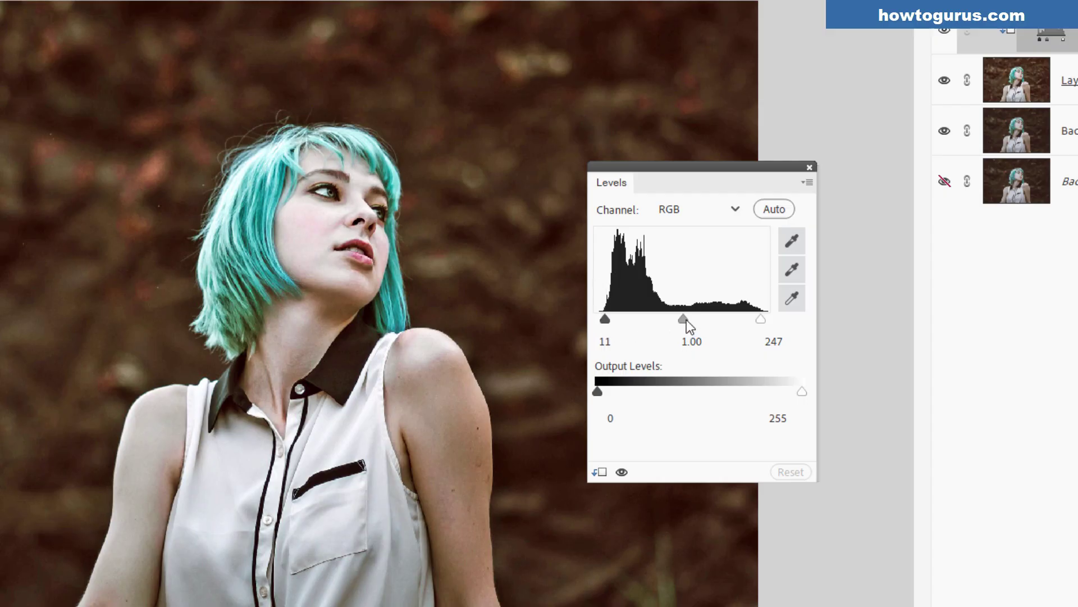
{"action": "left_click_drag", "start_coordinate": [679, 320], "coordinate": [677, 317]}
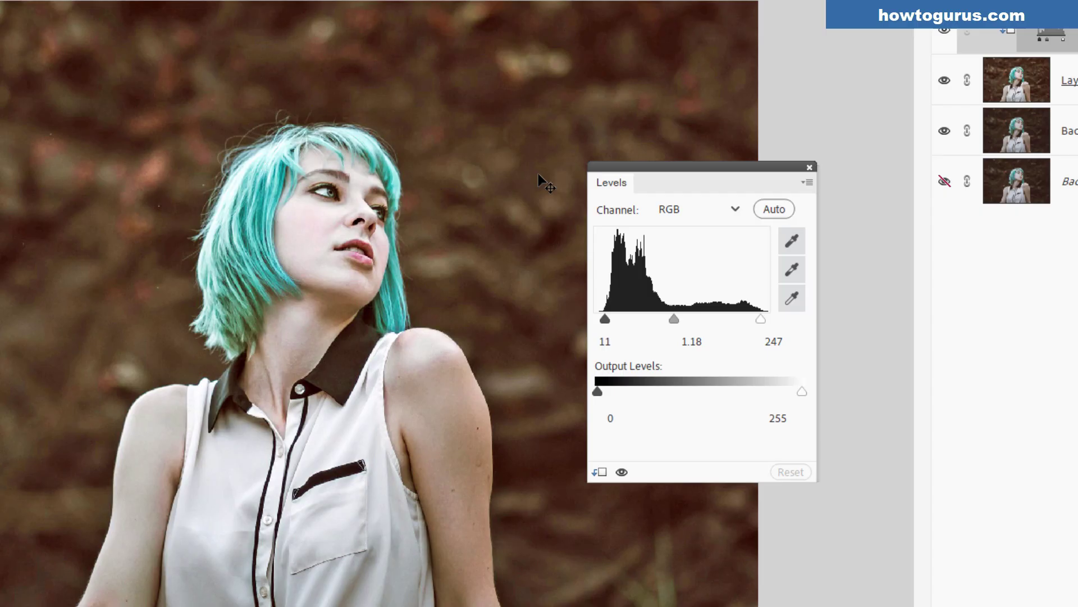
{"action": "left_click", "coordinate": [730, 213]}
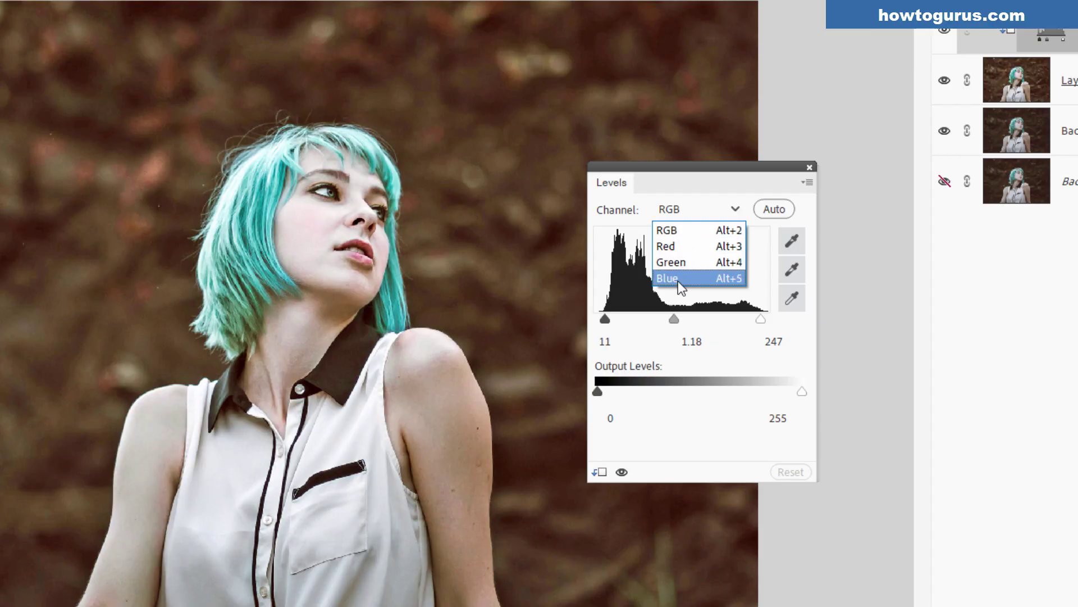
{"action": "left_click", "coordinate": [690, 185]}
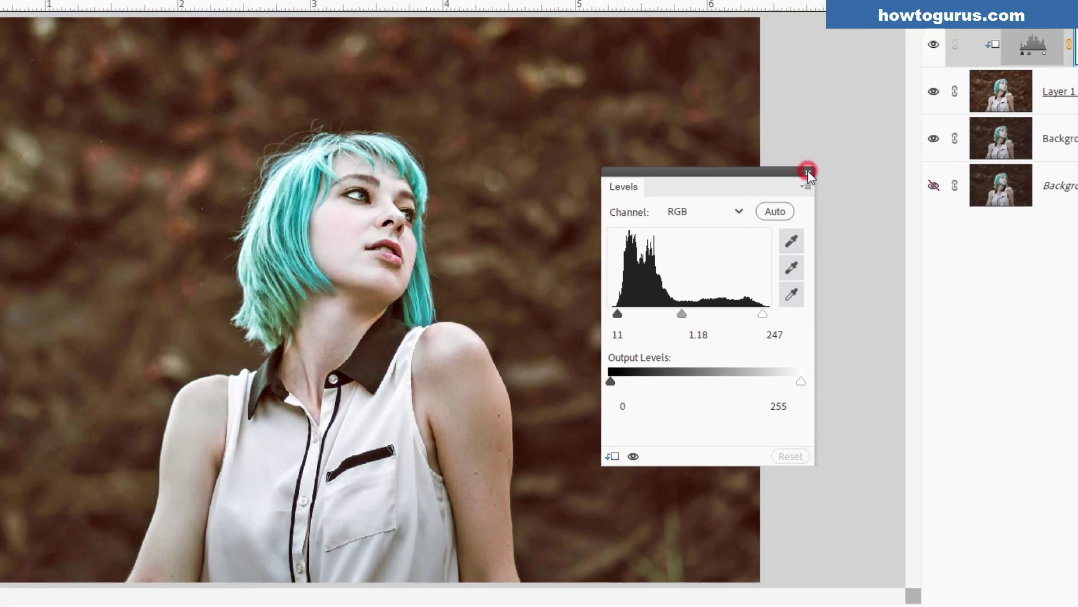
{"action": "left_click", "coordinate": [809, 167]}
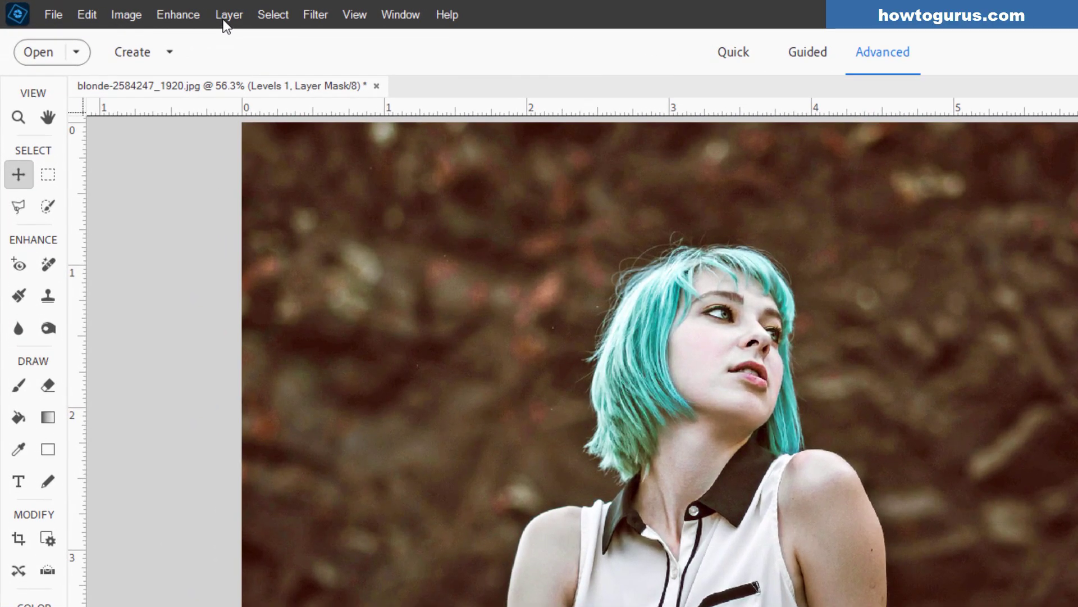
- Add a Hue/Saturation adjustment layer clipped to the layer below
{"action": "left_click", "coordinate": [227, 17]}
{"action": "left_click", "coordinate": [326, 154]}
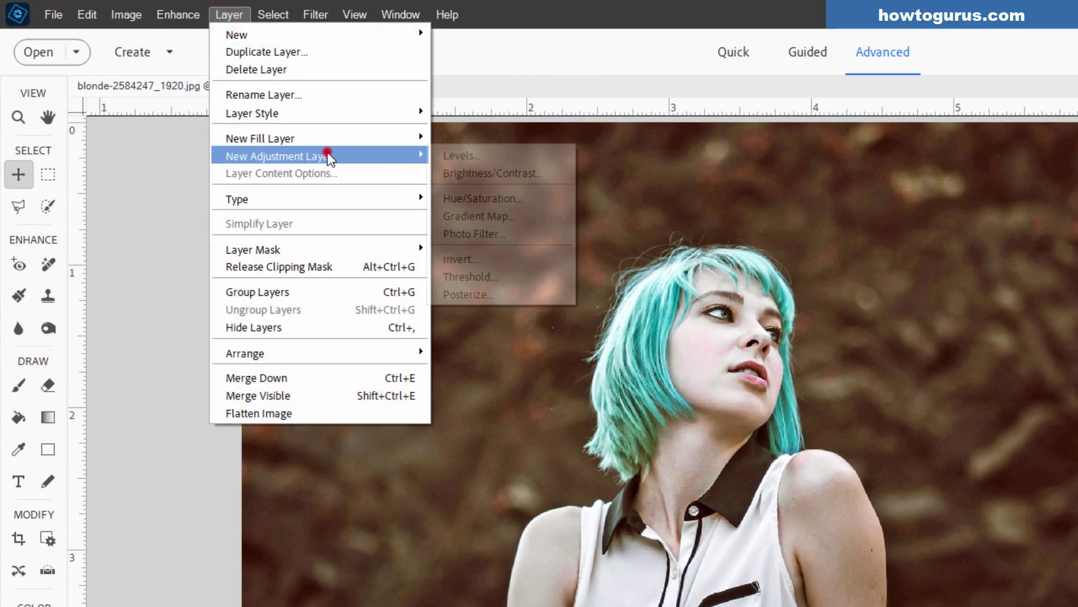
{"action": "left_click", "coordinate": [485, 200]}
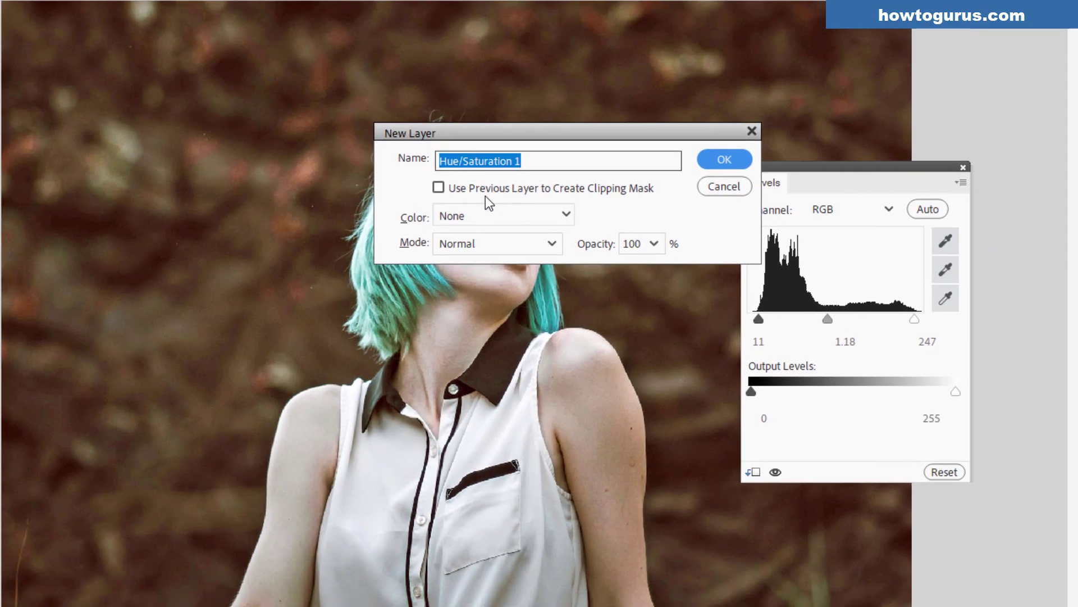
{"action": "left_click", "coordinate": [702, 307]}
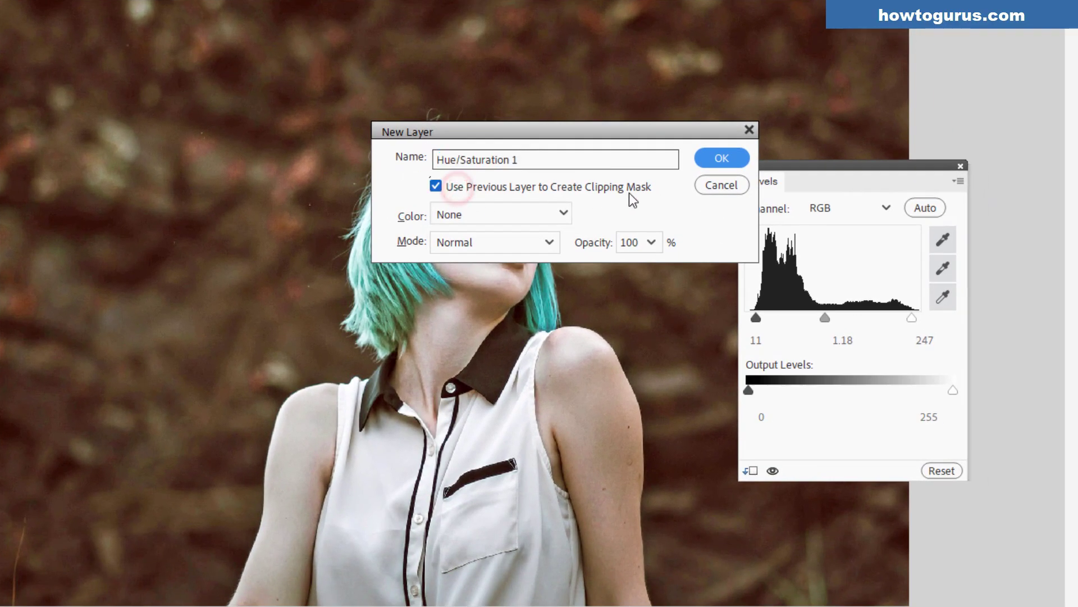
{"action": "left_click", "coordinate": [710, 157]}
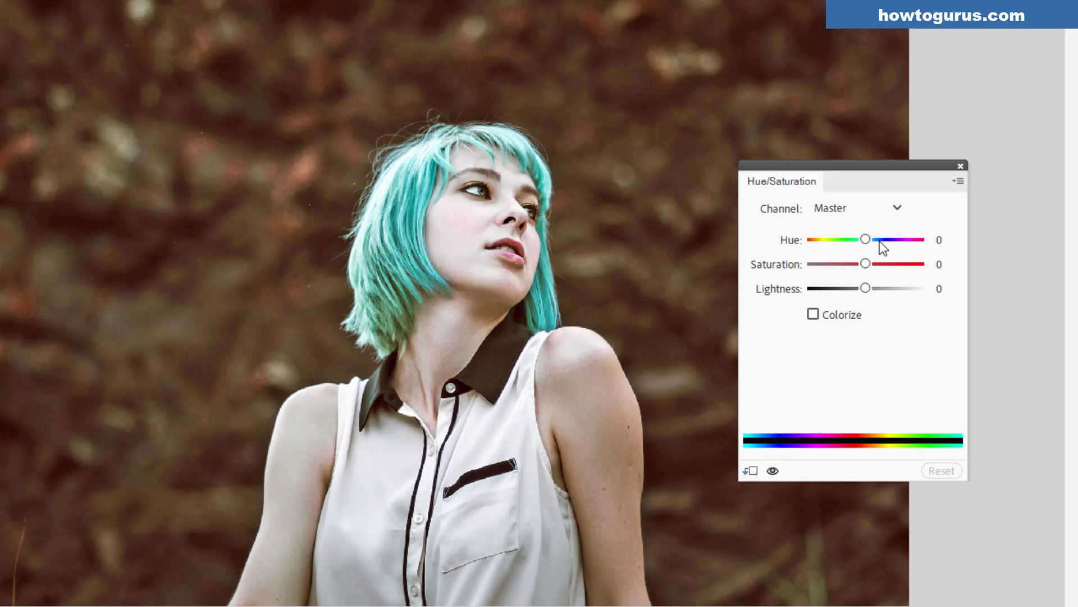
- Set the master Hue to 0 and Saturation to 20
{"action": "mouse_move", "coordinate": [866, 241]}
{"action": "left_mouse_down"}
{"action": "mouse_move", "coordinate": [881, 243]}
{"action": "mouse_move", "coordinate": [834, 242]}
{"action": "mouse_move", "coordinate": [901, 241]}
{"action": "mouse_move", "coordinate": [831, 248]}
{"action": "mouse_move", "coordinate": [886, 239]}
{"action": "mouse_move", "coordinate": [867, 241]}
{"action": "left_mouse_up"}
{"action": "left_click", "coordinate": [954, 236]}
{"action": "type", "text": "0"}
{"action": "mouse_move", "coordinate": [866, 267]}
{"action": "left_mouse_down"}
{"action": "mouse_move", "coordinate": [943, 267]}
{"action": "mouse_move", "coordinate": [816, 267]}
{"action": "mouse_move", "coordinate": [878, 261]}
{"action": "left_mouse_up"}
{"action": "left_click", "coordinate": [948, 264]}
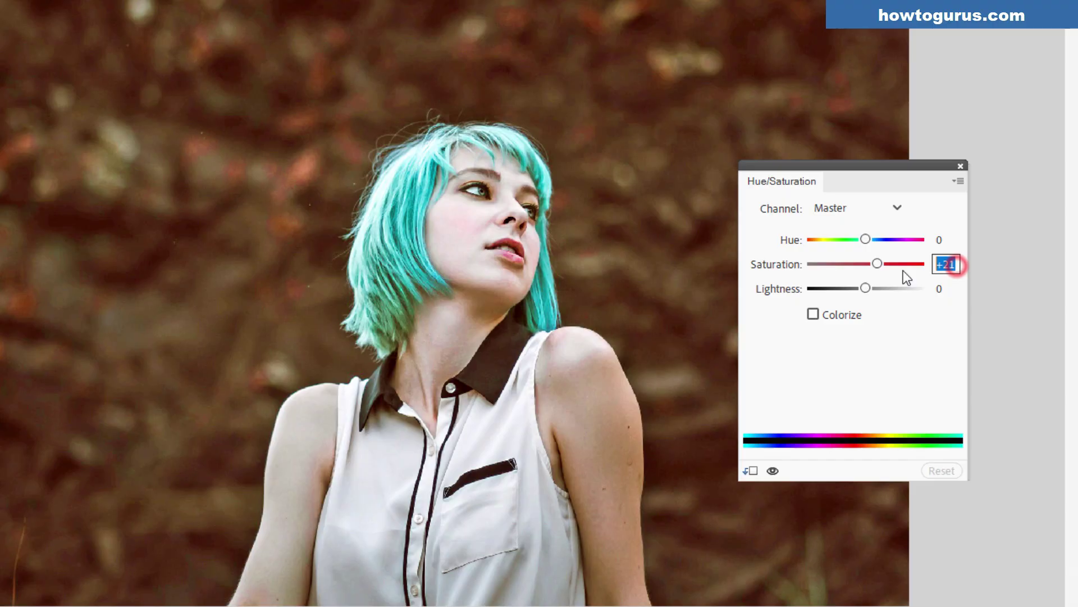
{"action": "key", "text": "BackSpace"}
{"action": "type", "text": "20"}
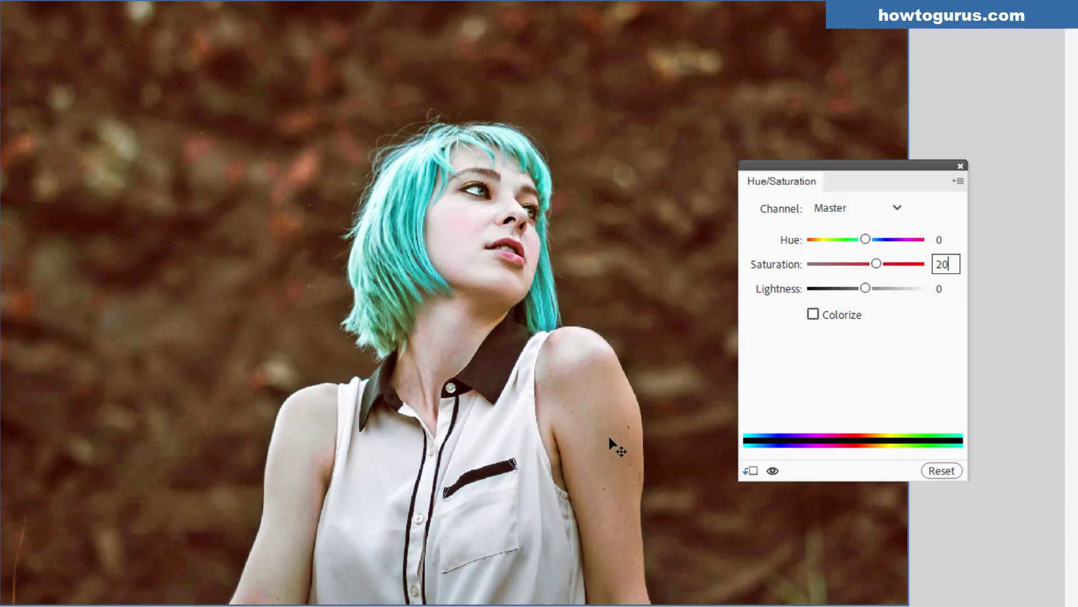
- Raise Reds saturation to +34 and Yellows saturation to +16
{"action": "left_click", "coordinate": [895, 207]}
{"action": "left_click", "coordinate": [828, 244]}
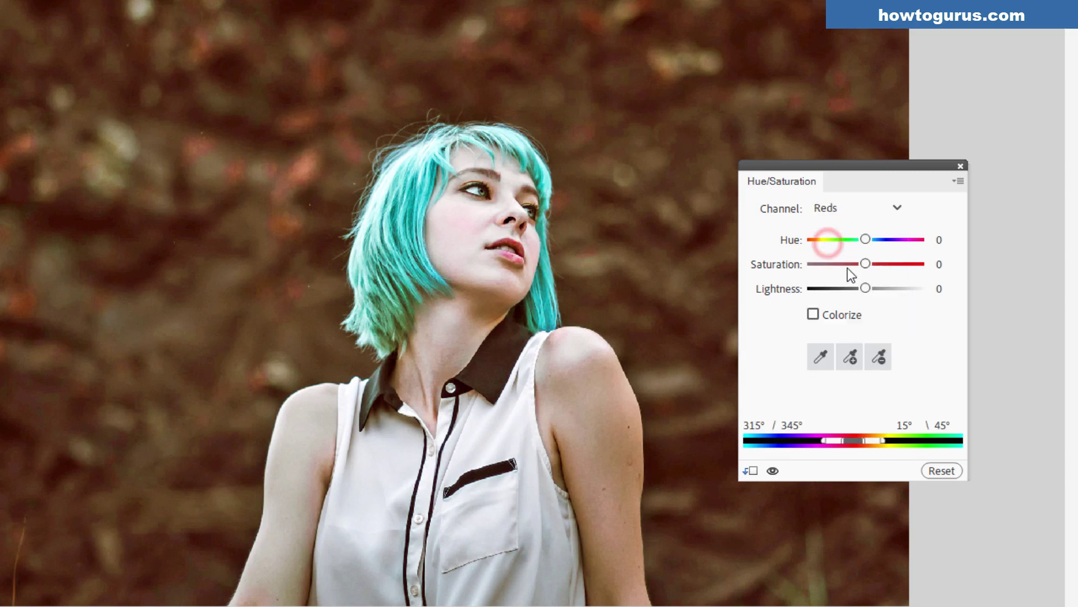
{"action": "left_click_drag", "start_coordinate": [868, 264], "coordinate": [885, 264]}
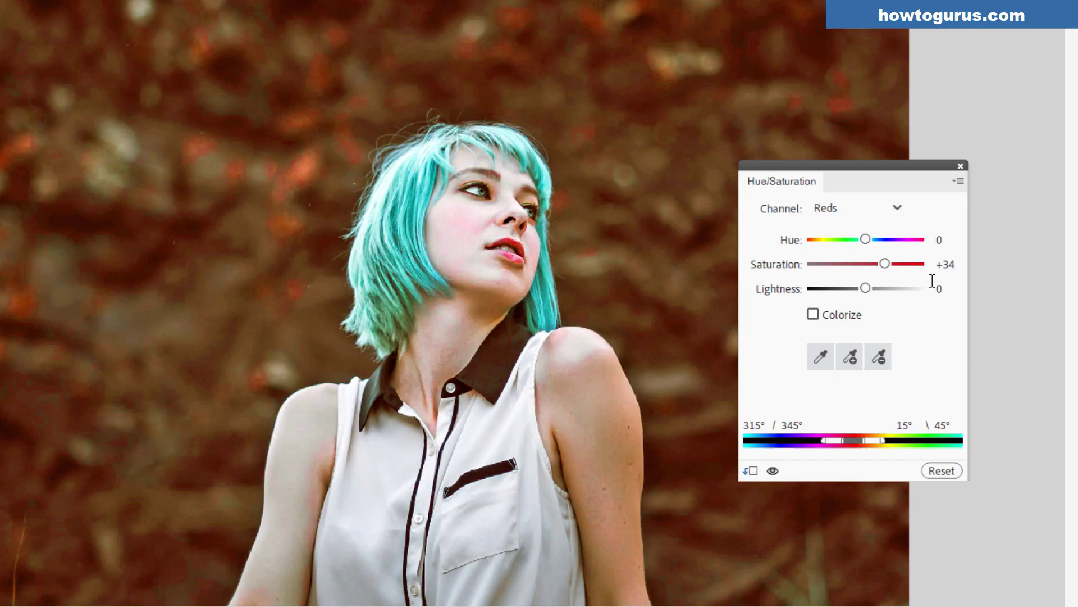
{"action": "left_click", "coordinate": [898, 210]}
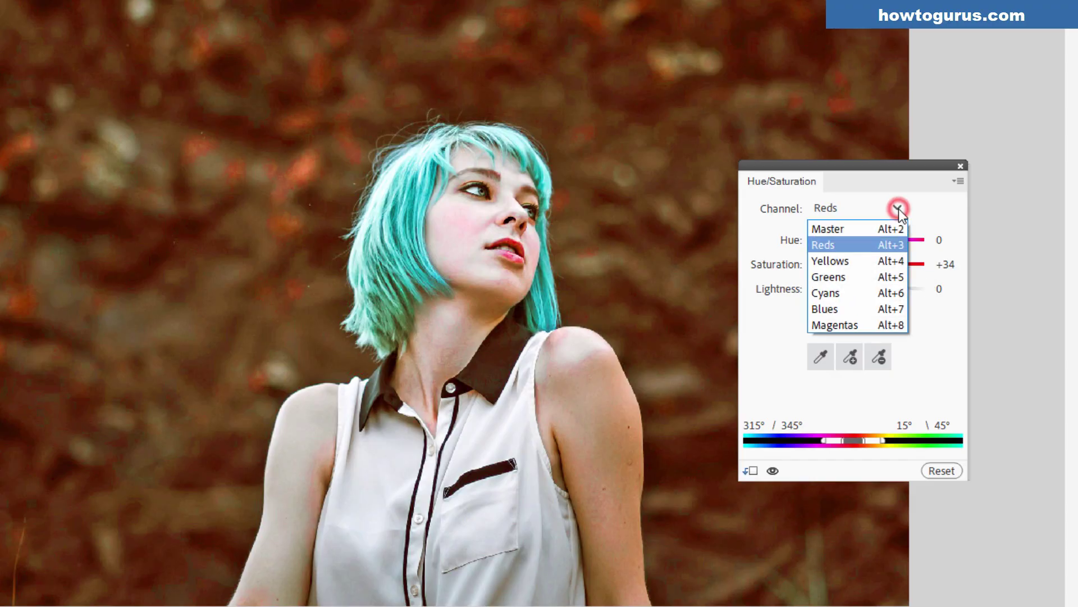
{"action": "left_click", "coordinate": [850, 260]}
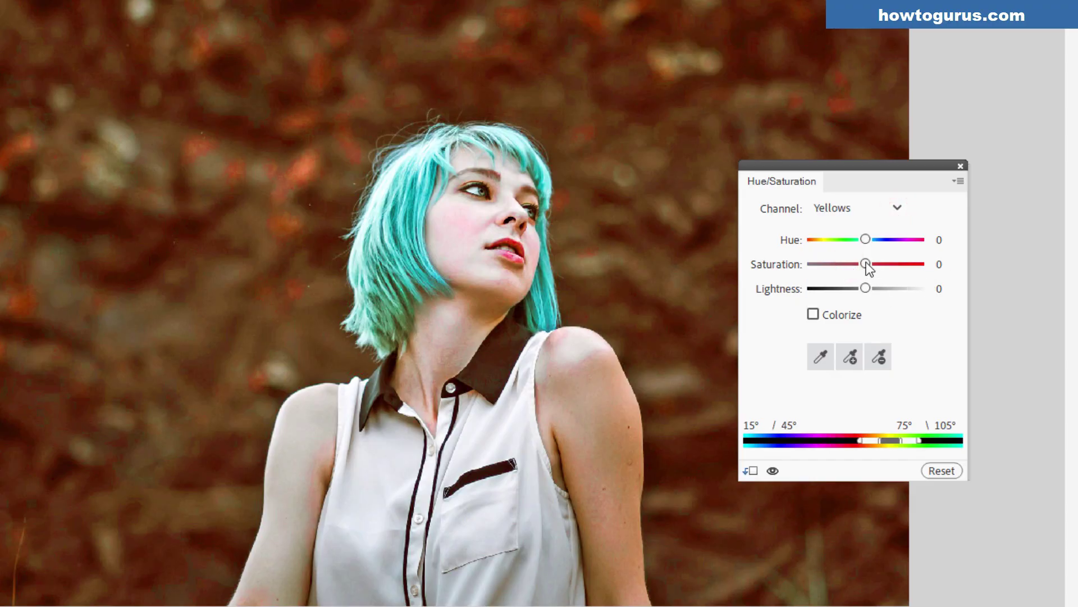
{"action": "left_click_drag", "start_coordinate": [865, 263], "coordinate": [875, 264]}
- Toggle the Hue/Saturation preview off and on to compare before and after
{"action": "left_click", "coordinate": [774, 471]}
{"action": "left_click", "coordinate": [774, 471]}
{"action": "left_click", "coordinate": [774, 470]}
{"action": "left_click", "coordinate": [774, 471]}
{"action": "left_click", "coordinate": [773, 471]}
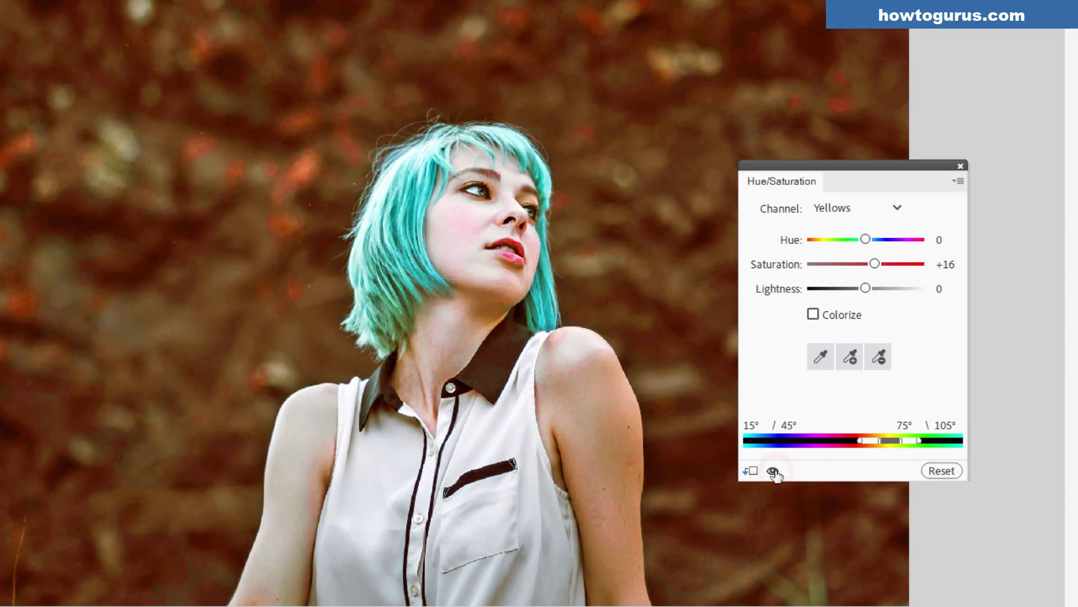
- Lower Blues saturation to -10
{"action": "left_click", "coordinate": [878, 208]}
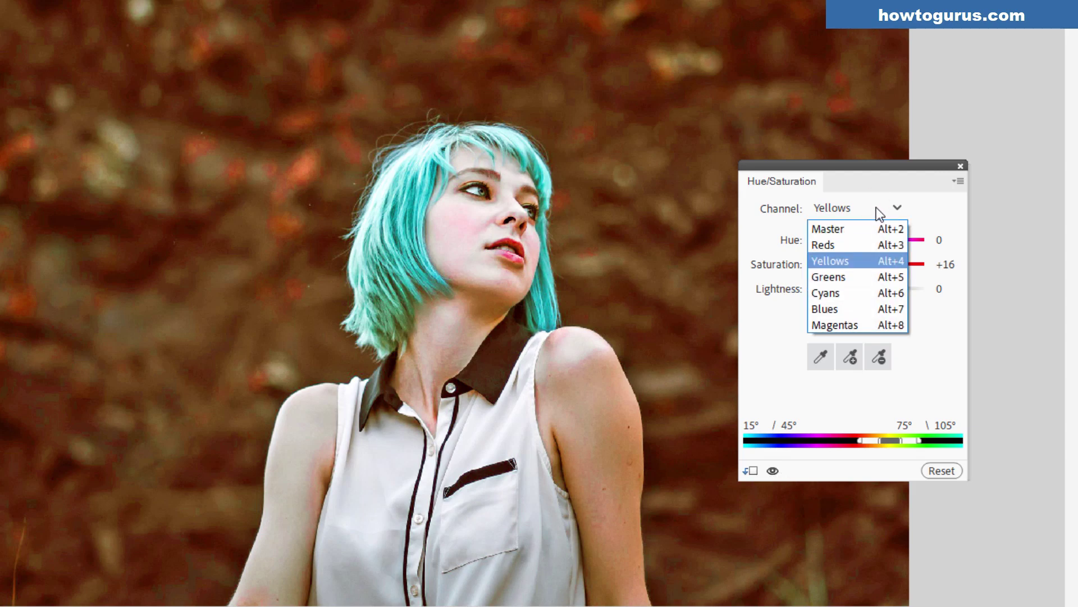
{"action": "left_click", "coordinate": [838, 308]}
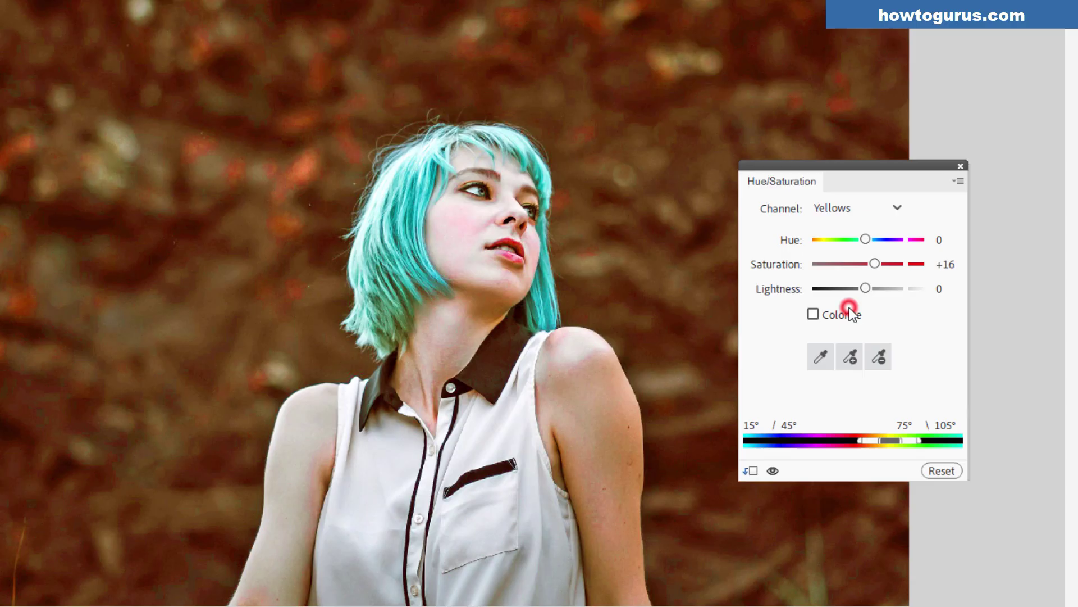
{"action": "left_click", "coordinate": [865, 262]}
{"action": "left_click_drag", "start_coordinate": [865, 262], "coordinate": [854, 263]}
{"action": "mouse_move", "coordinate": [853, 264]}
{"action": "left_mouse_down"}
{"action": "mouse_move", "coordinate": [808, 267]}
{"action": "mouse_move", "coordinate": [866, 264]}
{"action": "left_mouse_up"}
- Lower Cyans saturation to -18, then close the Hue/Saturation settings
{"action": "left_click", "coordinate": [893, 206]}
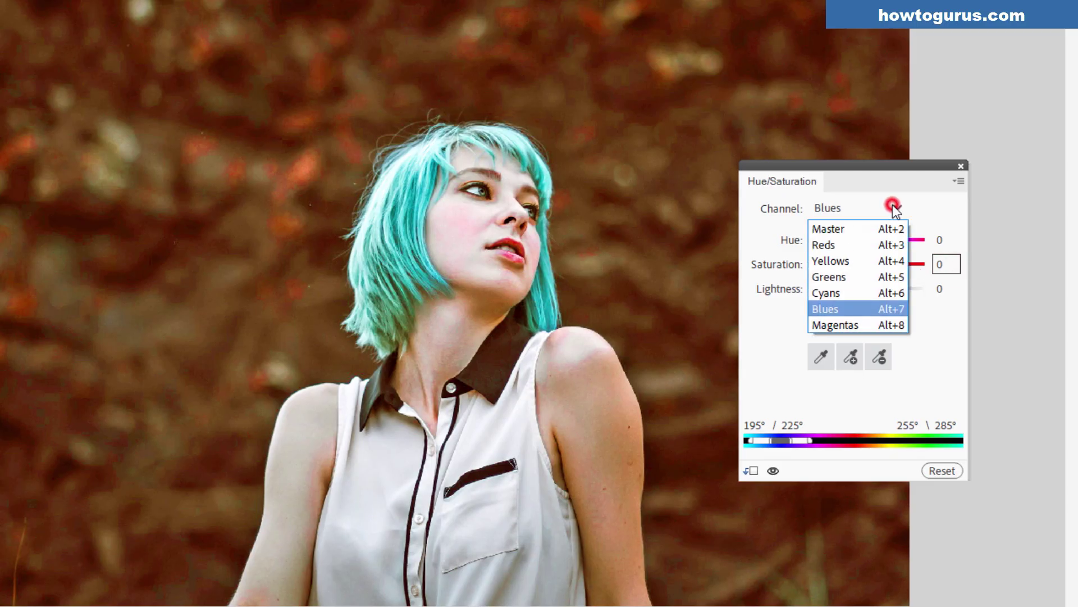
{"action": "left_click", "coordinate": [840, 289]}
{"action": "mouse_move", "coordinate": [865, 265]}
{"action": "left_mouse_down"}
{"action": "mouse_move", "coordinate": [841, 264]}
{"action": "mouse_move", "coordinate": [856, 264]}
{"action": "left_mouse_up"}
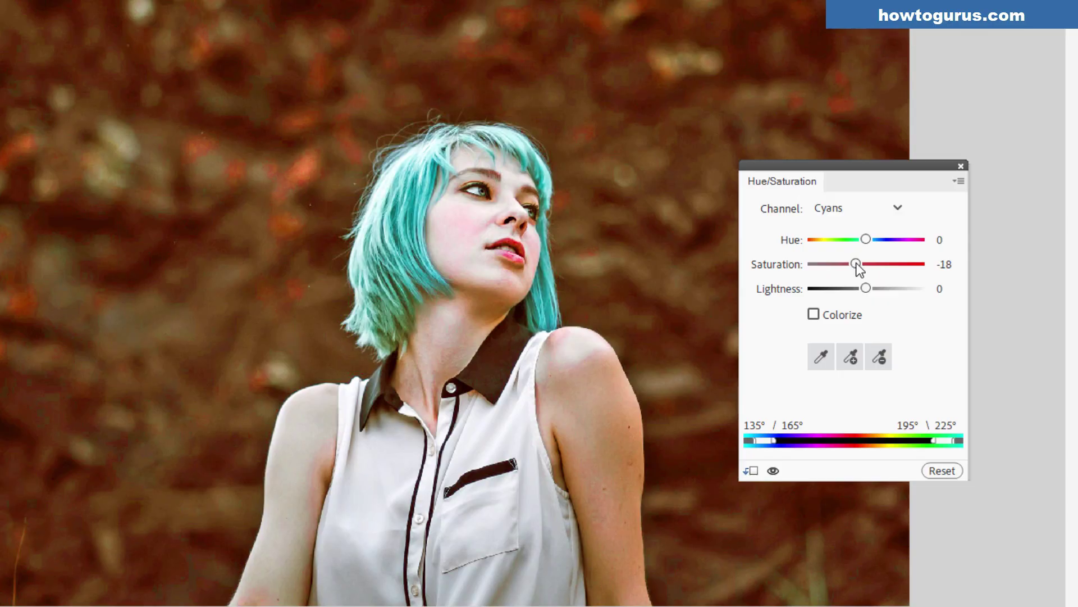
{"action": "left_click", "coordinate": [959, 165]}
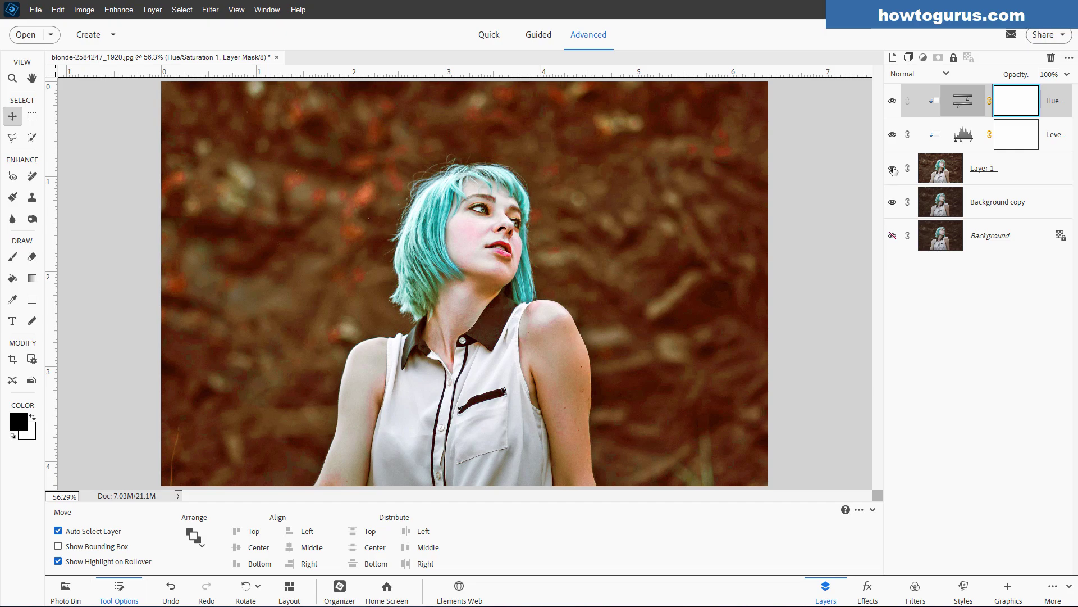
{"action": "left_click", "coordinate": [893, 169]}
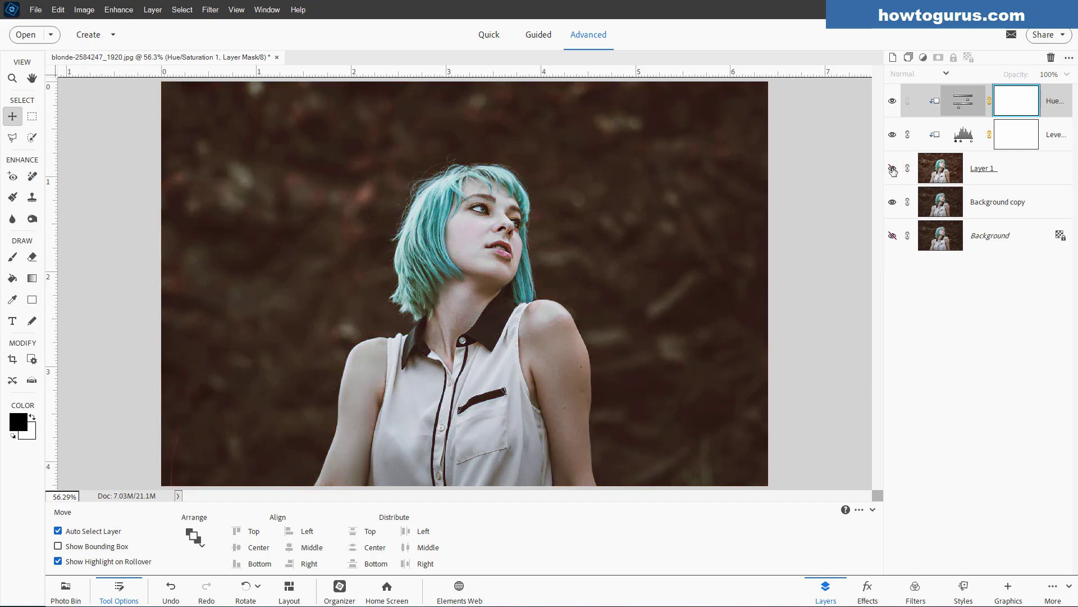
{"action": "left_click", "coordinate": [893, 169]}
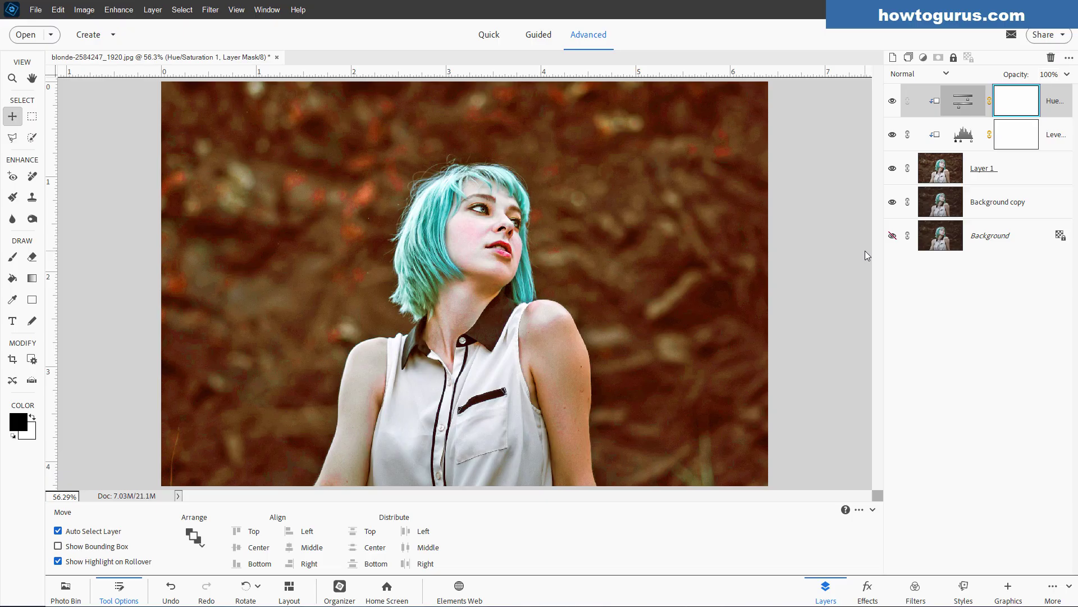
{"action": "left_click", "coordinate": [893, 169]}
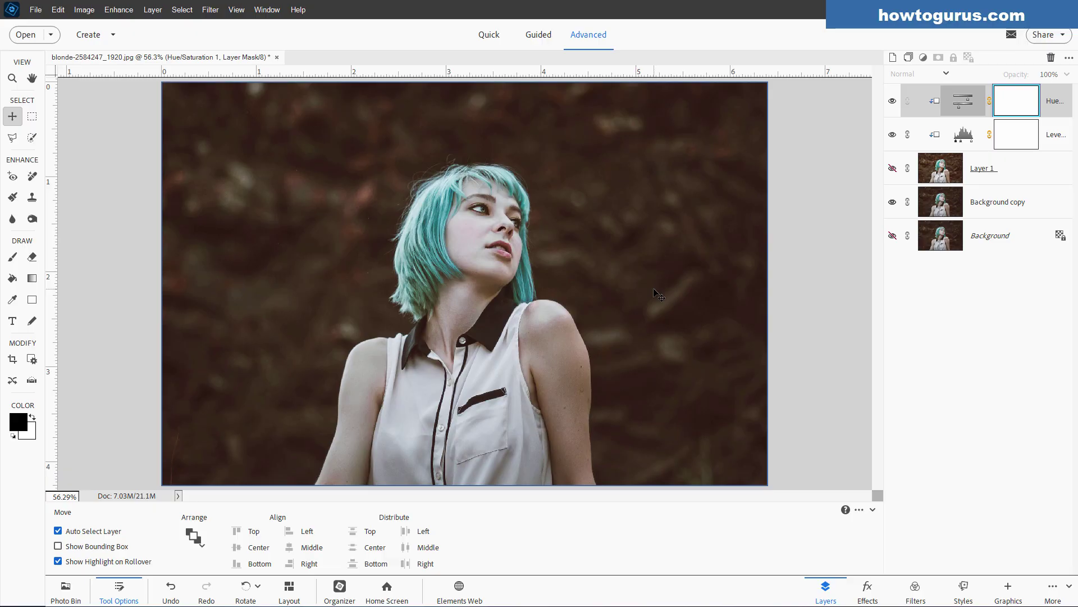
{"action": "left_click", "coordinate": [892, 168]}
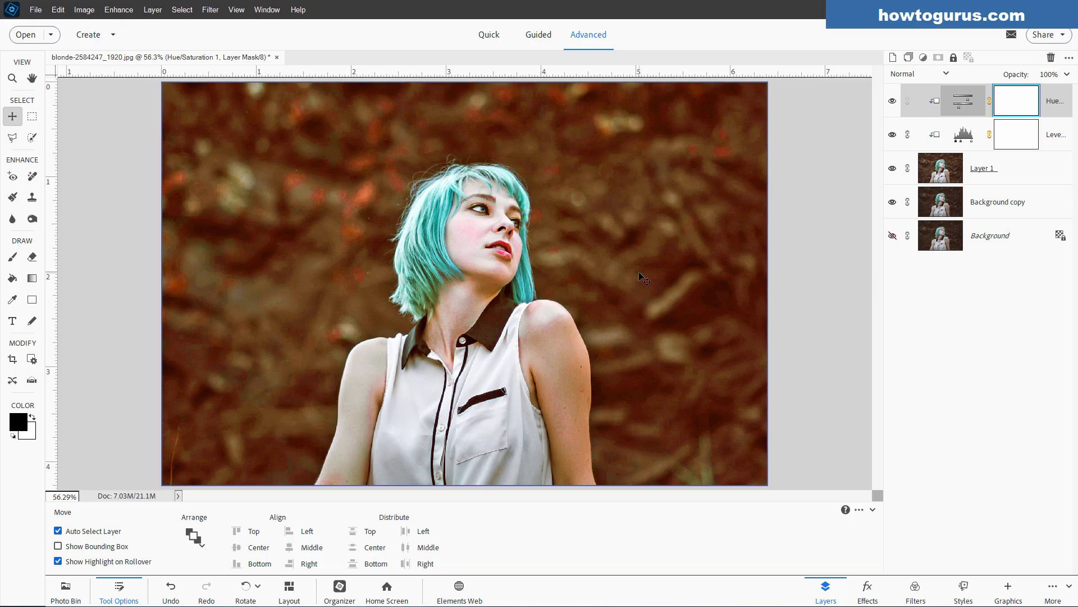
- Reopen the Levels settings and drag the midtone input to 1.00, keeping 11 and 247
{"action": "double_click", "coordinate": [964, 136]}
{"action": "left_click_drag", "start_coordinate": [712, 294], "coordinate": [719, 295]}
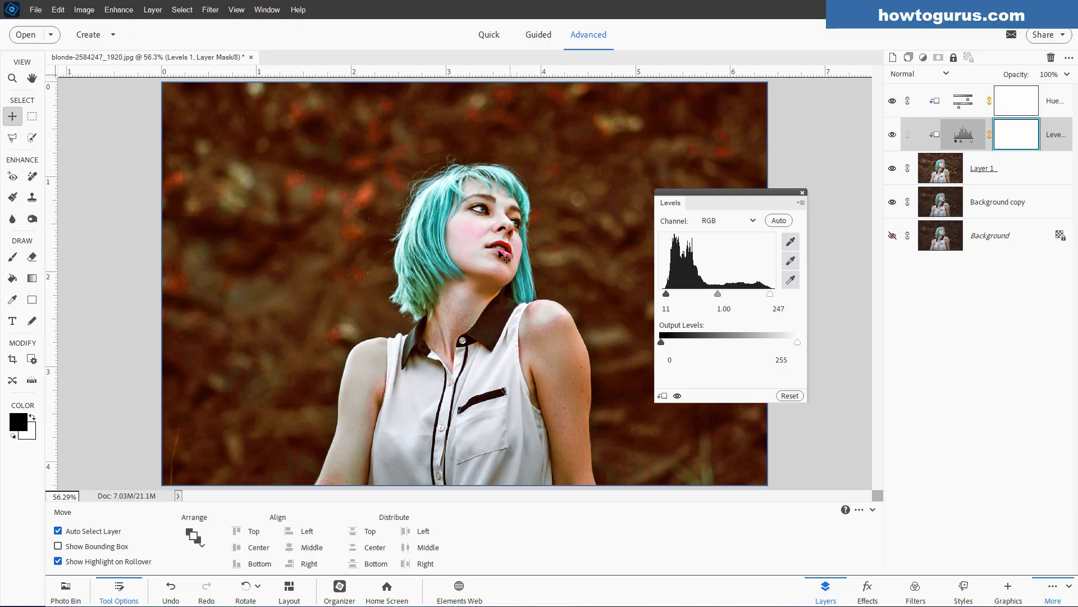
- Close the Levels properties panel, keeping the midtone at 1.00
{"action": "left_click", "coordinate": [803, 302]}
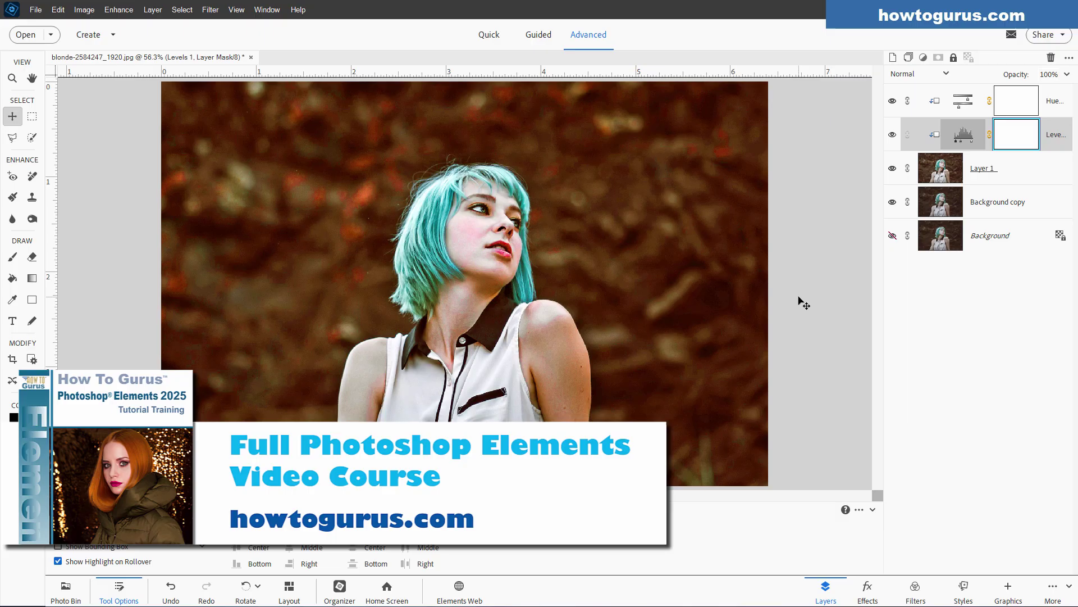